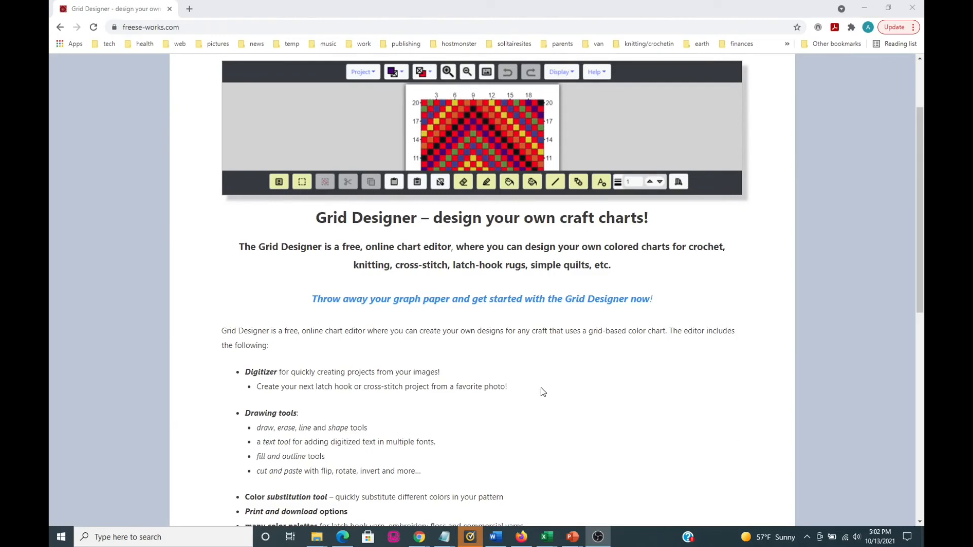
Open the "Free Knitted Christmas Stocking Pattern with Lining" post from the site's Get Started page
{"action": "scroll", "coordinate": [542, 391], "scroll_direction": "up", "scroll_amount": 1}
{"action": "scroll", "coordinate": [543, 392], "scroll_direction": "up", "scroll_amount": 2}
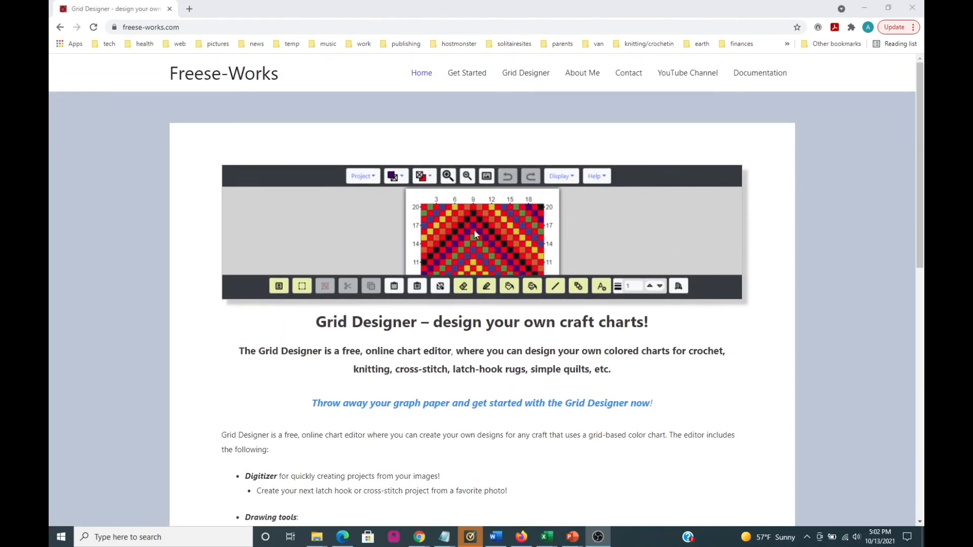
{"action": "left_click", "coordinate": [467, 75]}
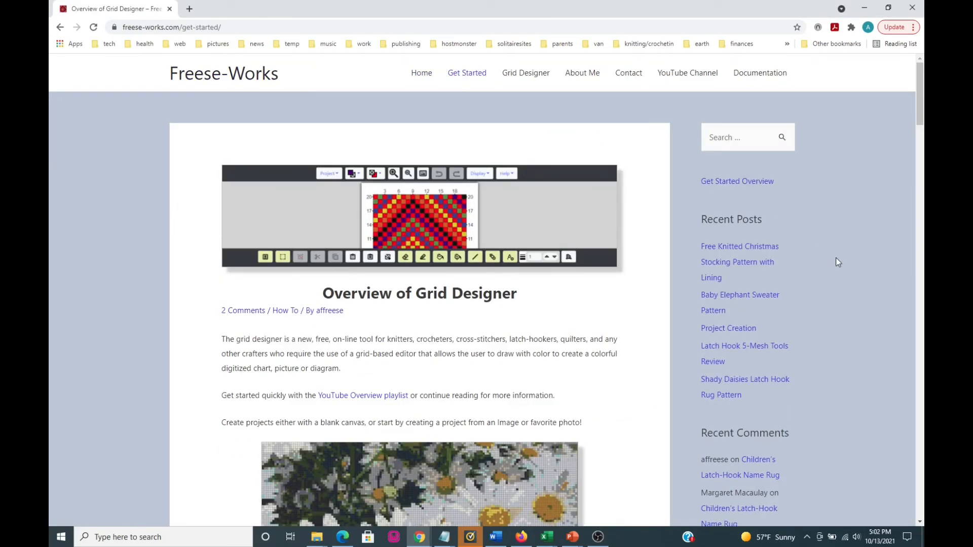
{"action": "left_click", "coordinate": [732, 253]}
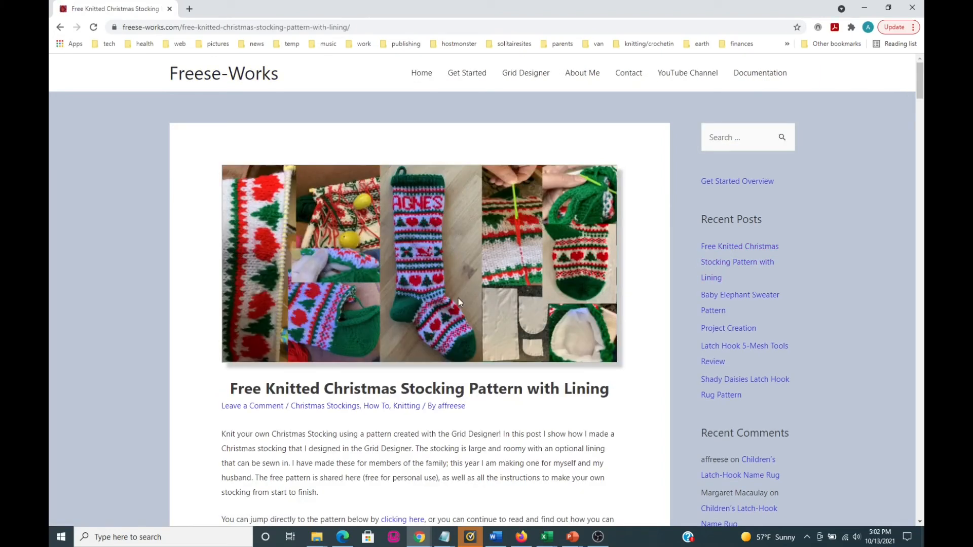
Read through the stocking post, examining the stocking top and stocking bottom charts and the Modify the Pattern instructions
{"action": "scroll", "coordinate": [464, 288], "scroll_direction": "down", "scroll_amount": 1}
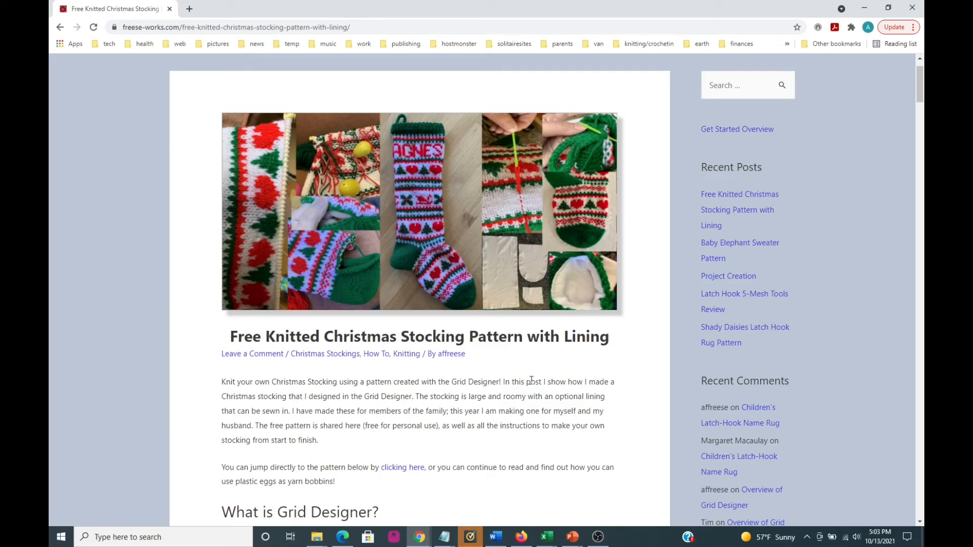
{"action": "scroll", "coordinate": [531, 381], "scroll_direction": "down", "scroll_amount": 12}
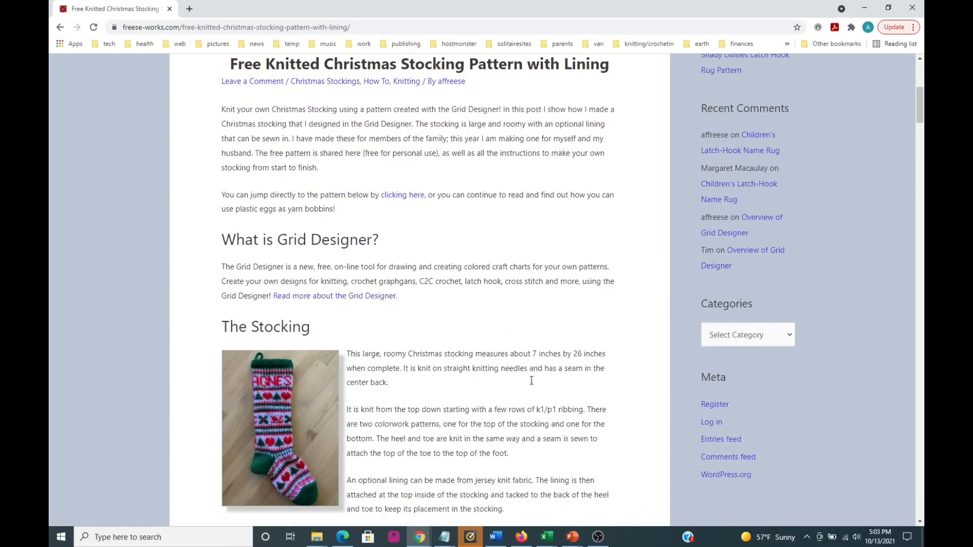
{"action": "scroll", "coordinate": [531, 384], "scroll_direction": "down", "scroll_amount": 9}
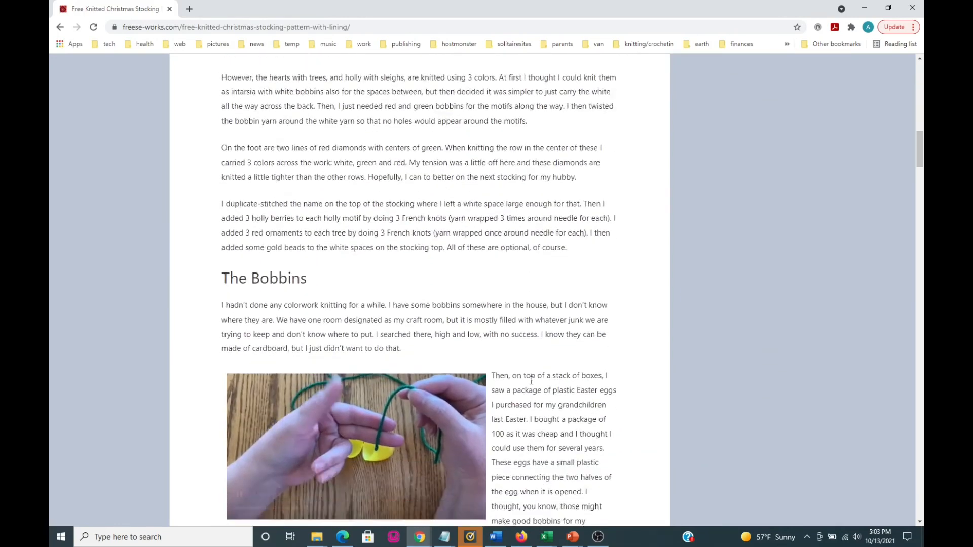
{"action": "scroll", "coordinate": [532, 384], "scroll_direction": "down", "scroll_amount": 8}
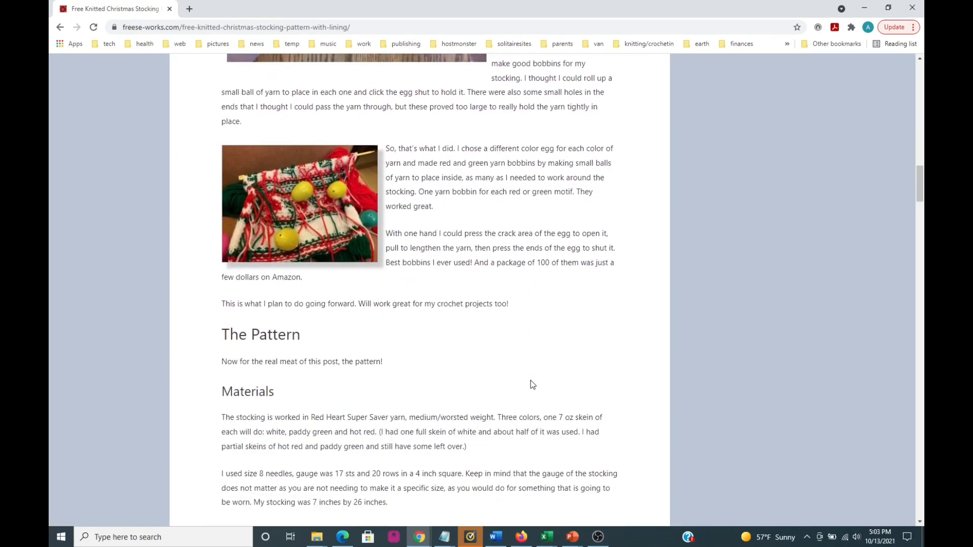
{"action": "scroll", "coordinate": [532, 384], "scroll_direction": "down", "scroll_amount": 8}
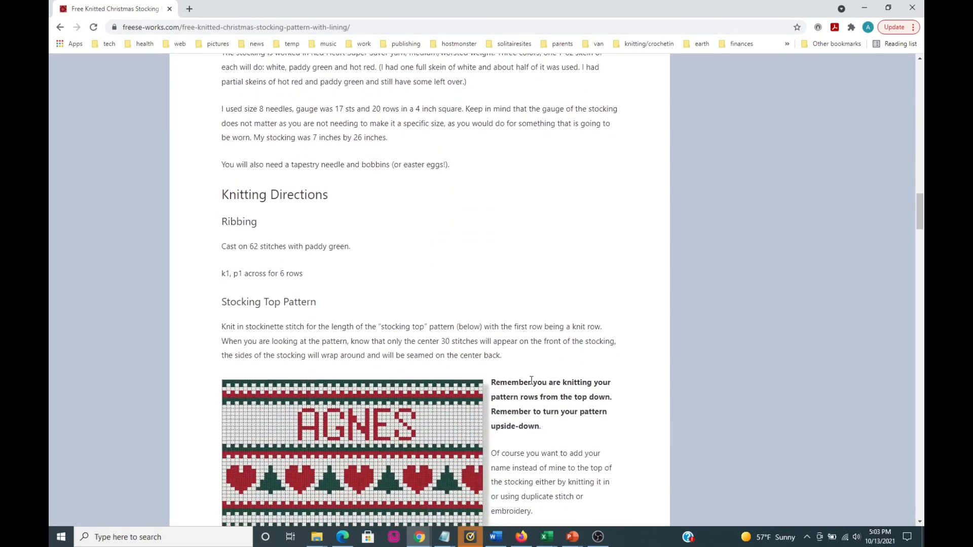
{"action": "scroll", "coordinate": [532, 384], "scroll_direction": "down", "scroll_amount": 2}
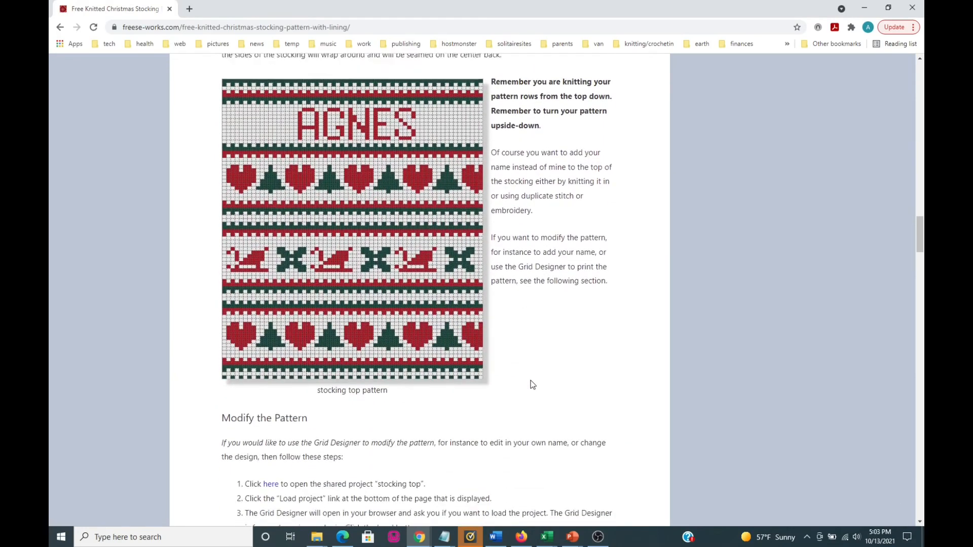
{"action": "scroll", "coordinate": [532, 384], "scroll_direction": "up", "scroll_amount": 2}
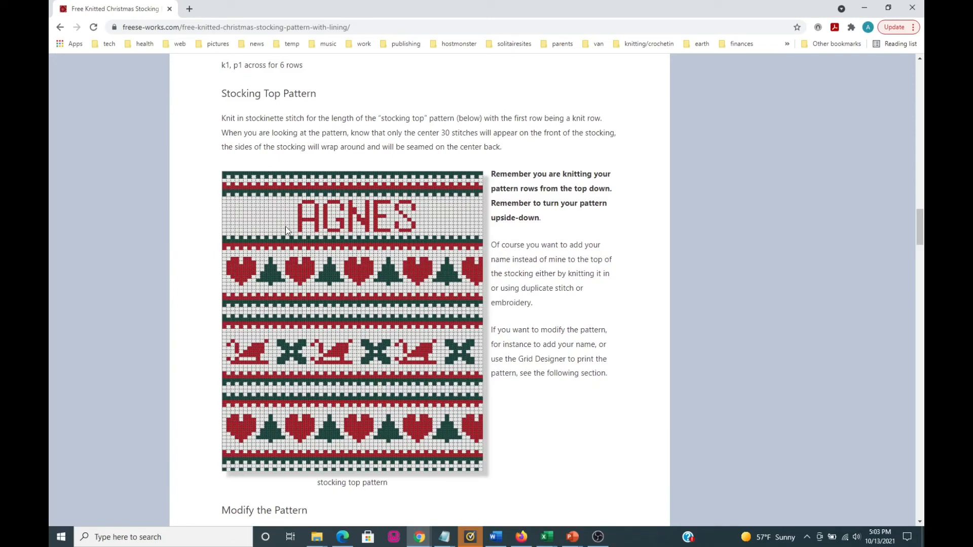
{"action": "scroll", "coordinate": [509, 350], "scroll_direction": "down", "scroll_amount": 5}
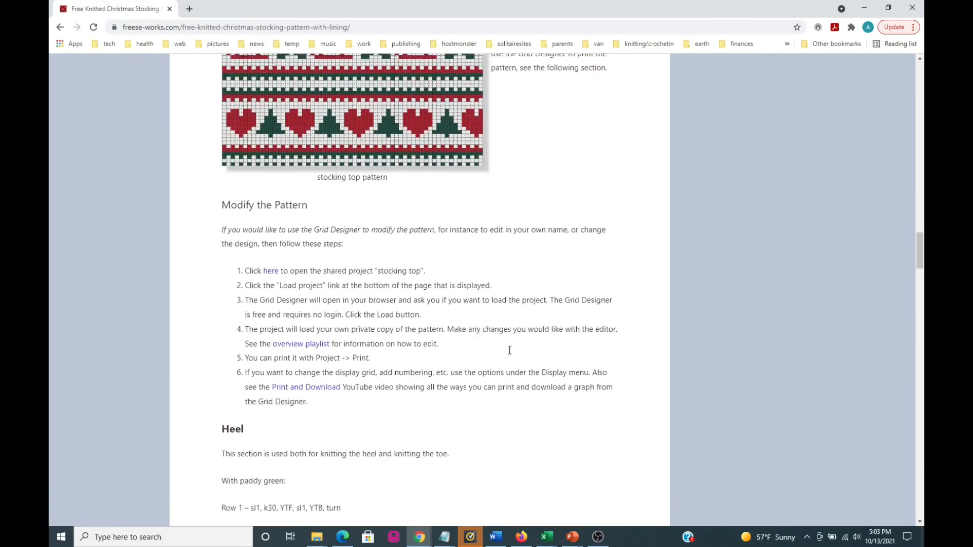
{"action": "scroll", "coordinate": [509, 350], "scroll_direction": "down", "scroll_amount": 20}
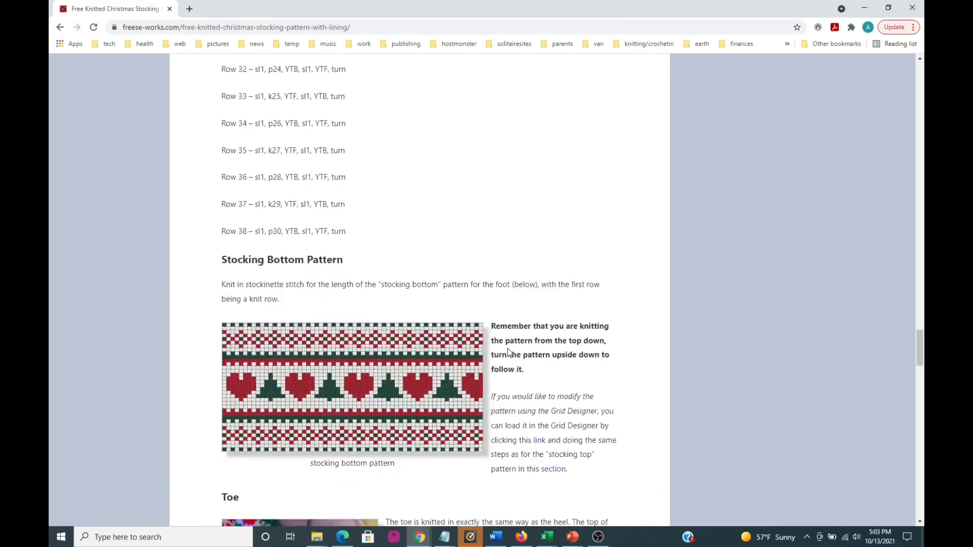
{"action": "scroll", "coordinate": [509, 351], "scroll_direction": "down", "scroll_amount": 3}
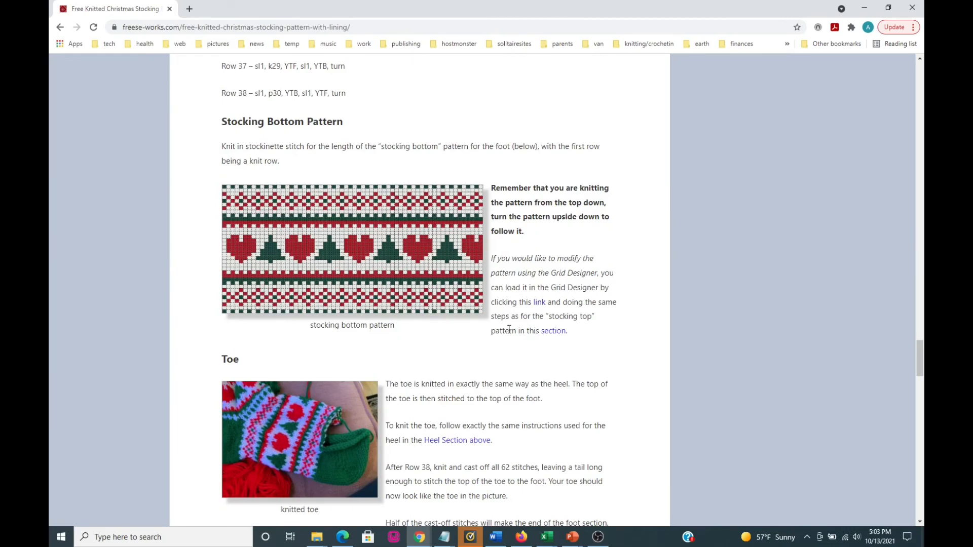
{"action": "scroll", "coordinate": [509, 330], "scroll_direction": "up", "scroll_amount": 20}
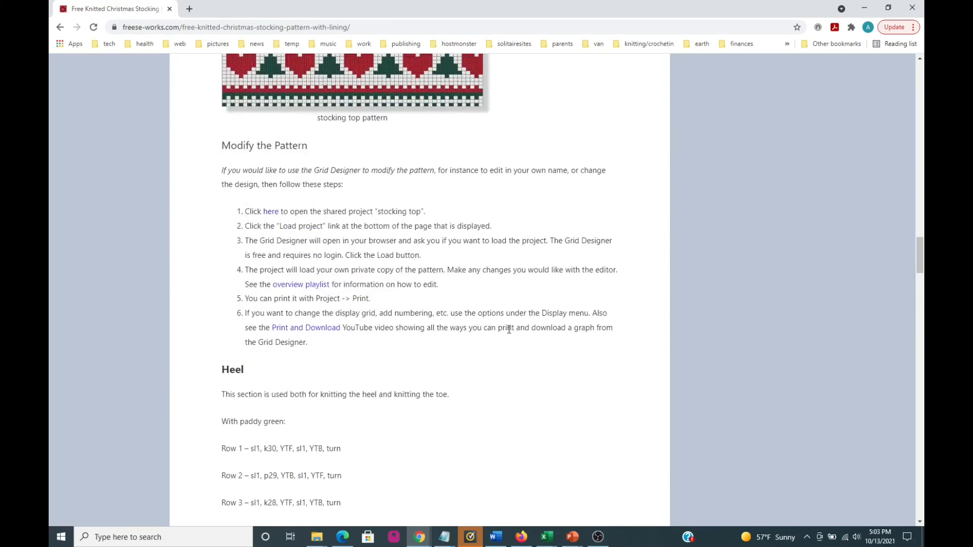
{"action": "scroll", "coordinate": [509, 330], "scroll_direction": "up", "scroll_amount": 5}
{"action": "scroll", "coordinate": [509, 332], "scroll_direction": "down", "scroll_amount": 4}
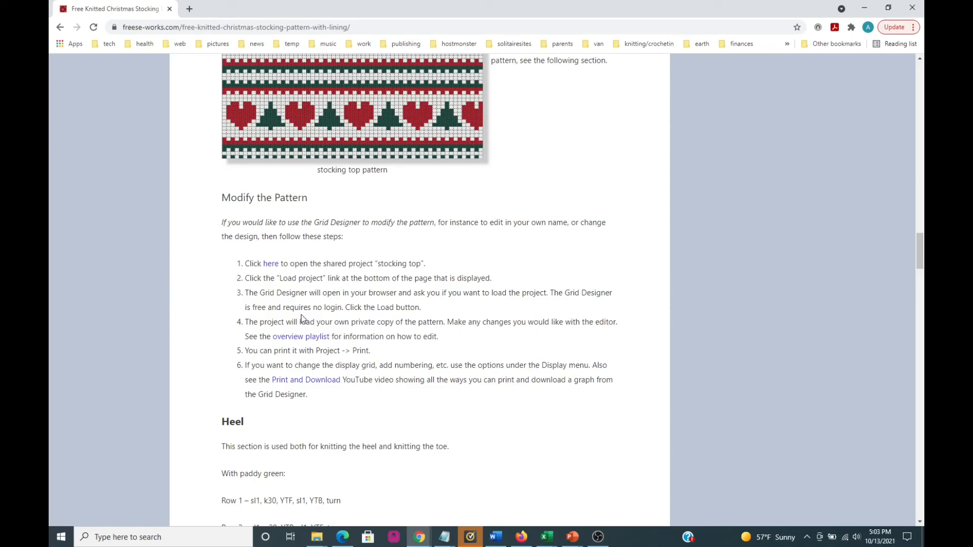
Open the shared "stocking top" project from the Modify the Pattern instructions and load a copy into the Grid Designer
{"action": "left_click", "coordinate": [271, 264]}
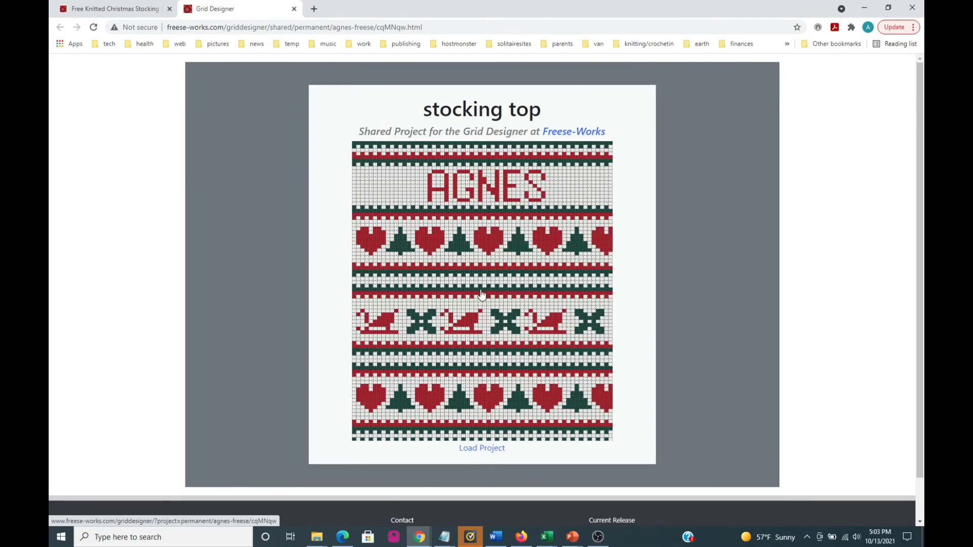
{"action": "left_click", "coordinate": [481, 448]}
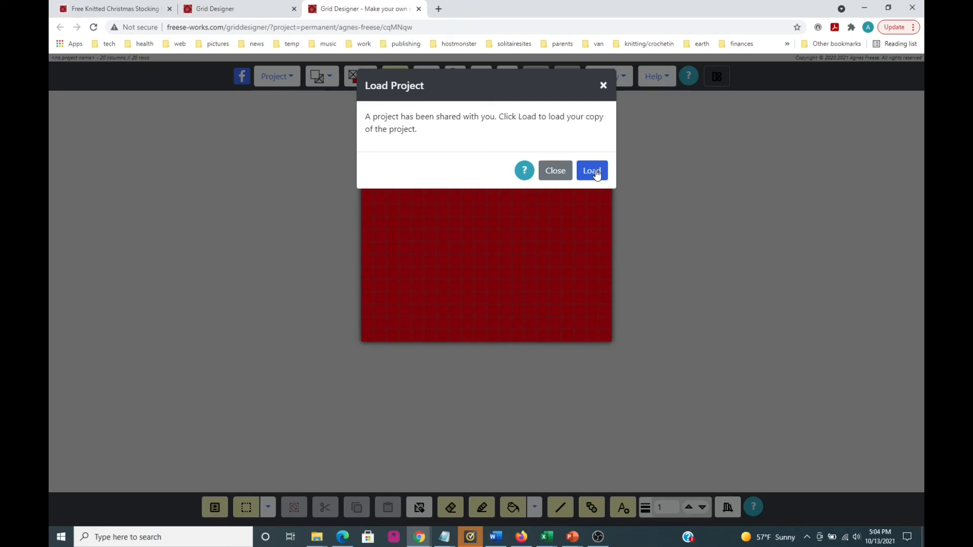
{"action": "left_click", "coordinate": [591, 171]}
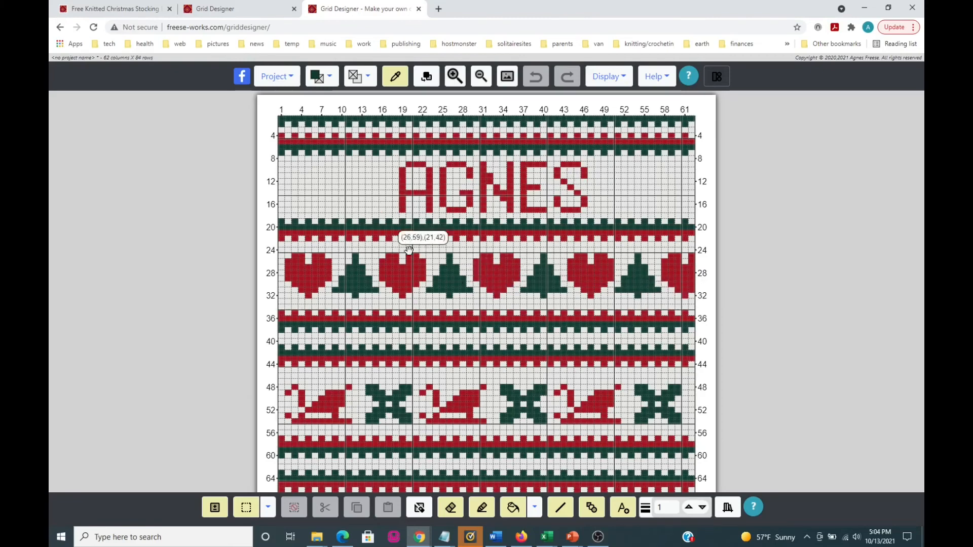
Select the red name lettering in the plain band near the top of the stocking chart and clear it
{"action": "left_click", "coordinate": [239, 515]}
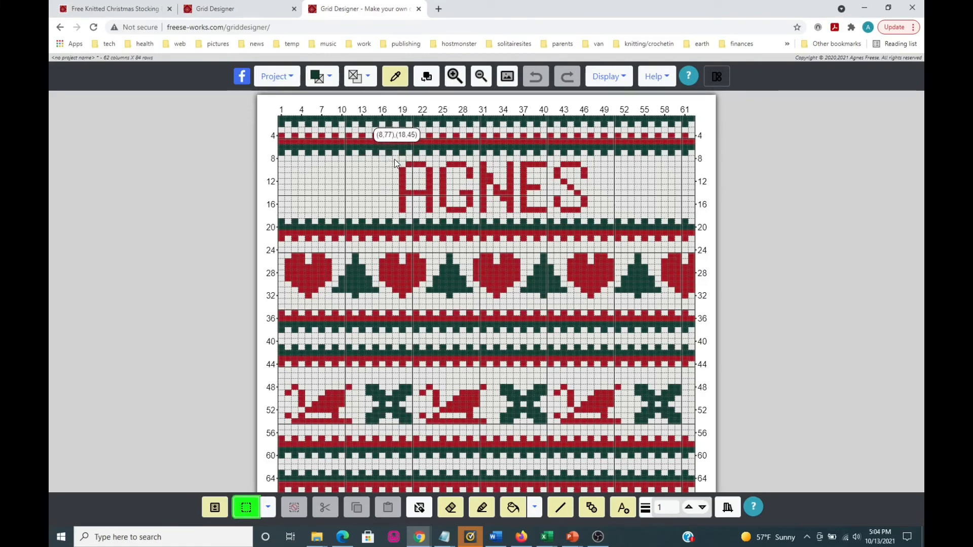
{"action": "left_click", "coordinate": [248, 513]}
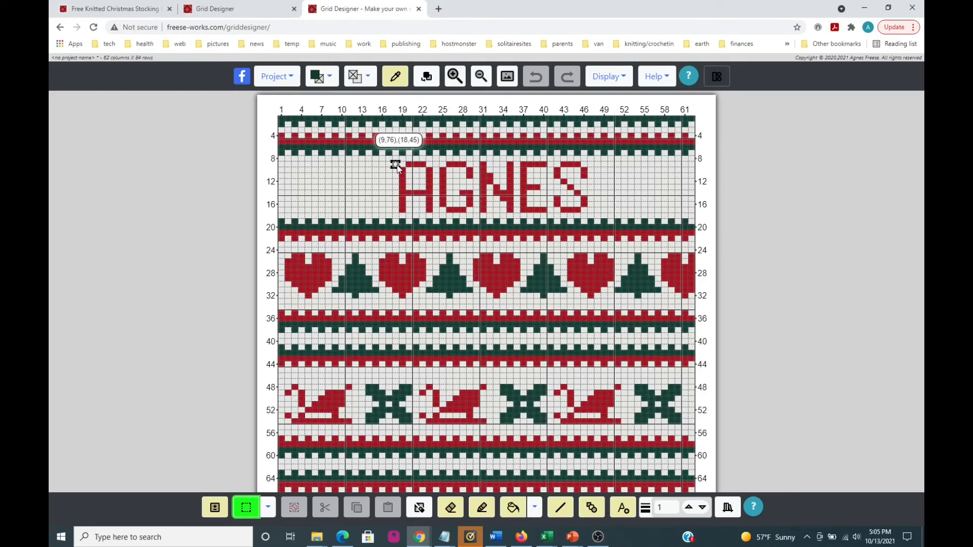
{"action": "left_click_drag", "start_coordinate": [395, 163], "coordinate": [594, 213]}
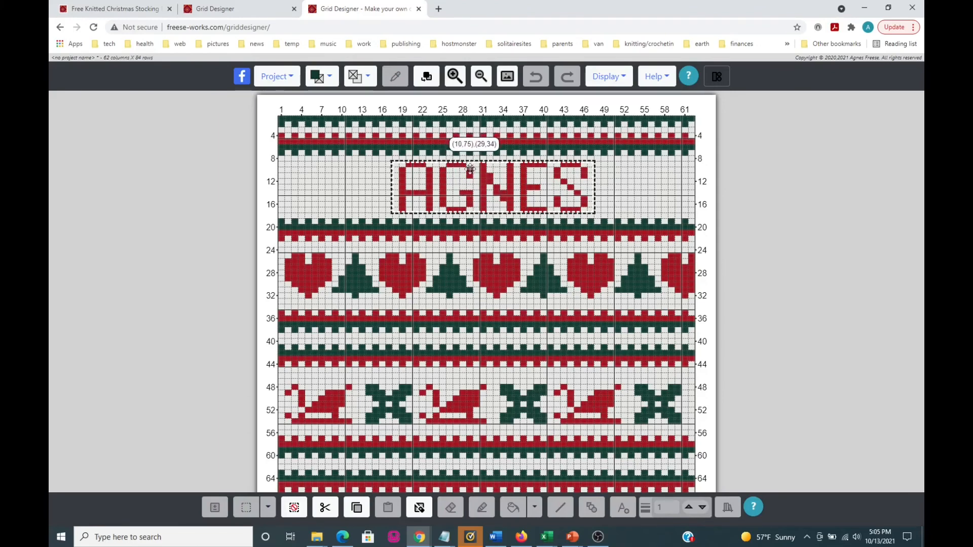
{"action": "mouse_move", "coordinate": [470, 174]}
{"action": "left_mouse_down"}
{"action": "mouse_move", "coordinate": [440, 140]}
{"action": "mouse_move", "coordinate": [403, 131]}
{"action": "mouse_move", "coordinate": [469, 152]}
{"action": "mouse_move", "coordinate": [472, 174]}
{"action": "left_mouse_up"}
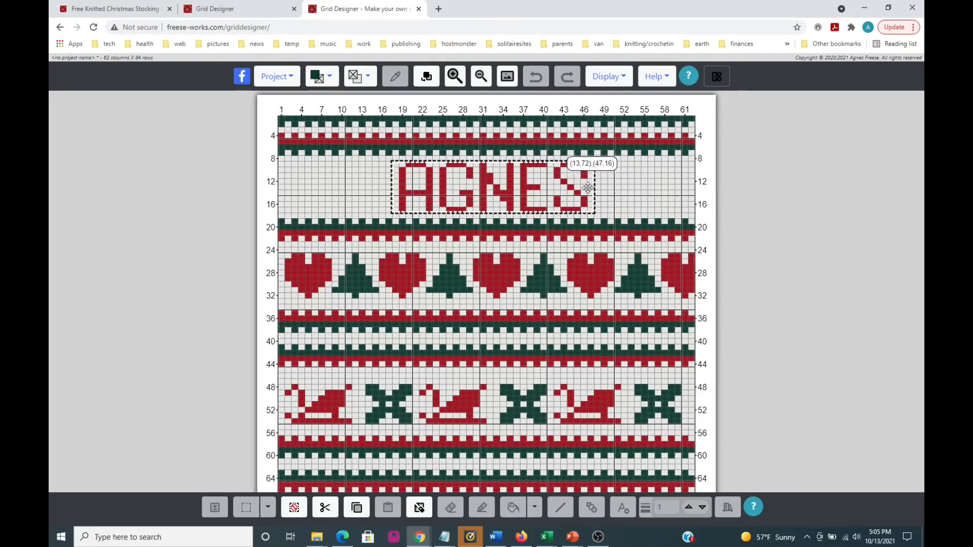
{"action": "mouse_move", "coordinate": [591, 187]}
{"action": "left_mouse_down"}
{"action": "mouse_move", "coordinate": [614, 187]}
{"action": "mouse_move", "coordinate": [591, 188]}
{"action": "left_mouse_up"}
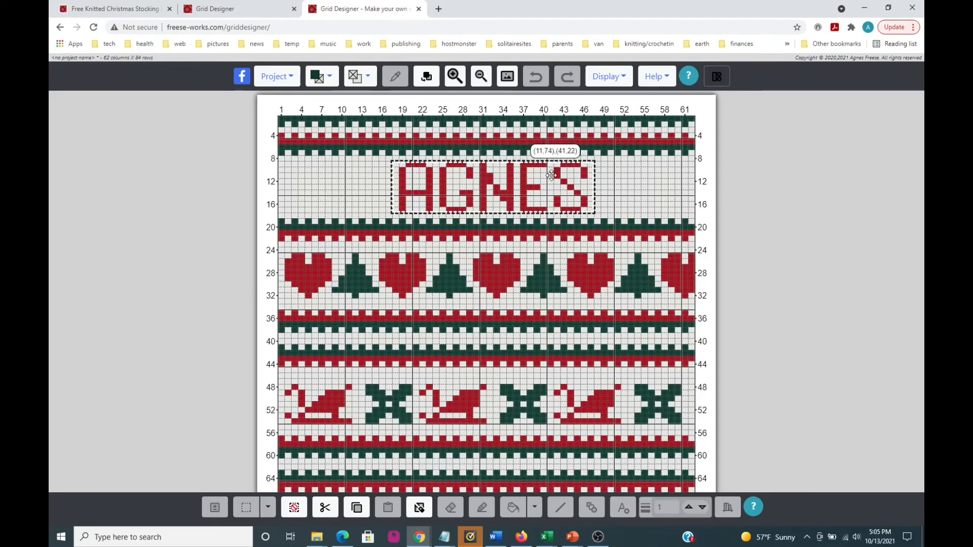
{"action": "left_click", "coordinate": [418, 513]}
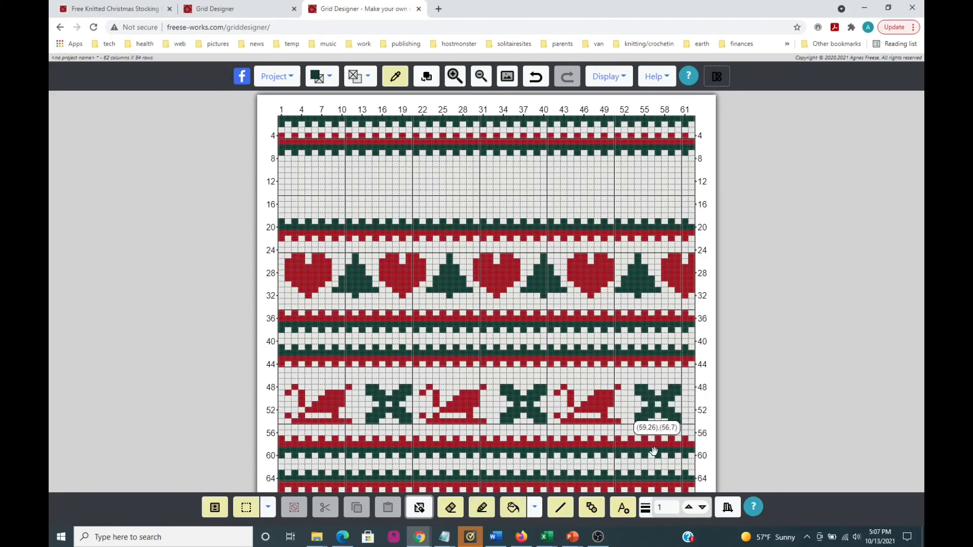
Search the pattern library for "letter T", with the T in uppercase
{"action": "left_click", "coordinate": [731, 511]}
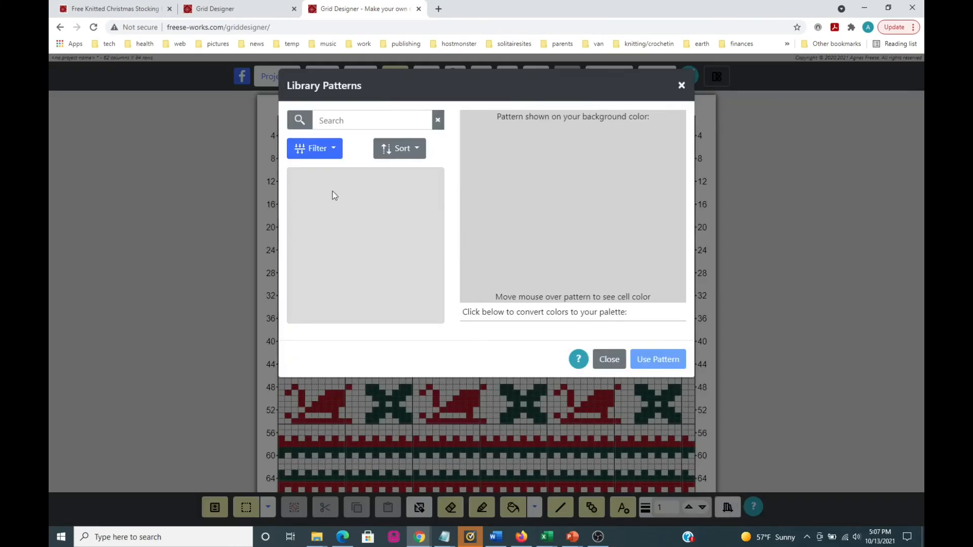
{"action": "left_click", "coordinate": [337, 120]}
{"action": "type", "text": "le"}
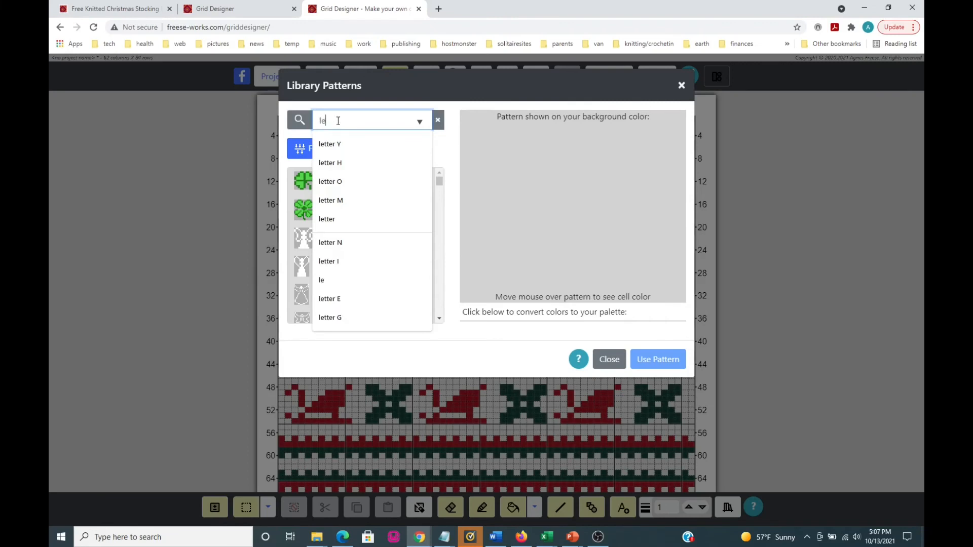
{"action": "type", "text": "tter"}
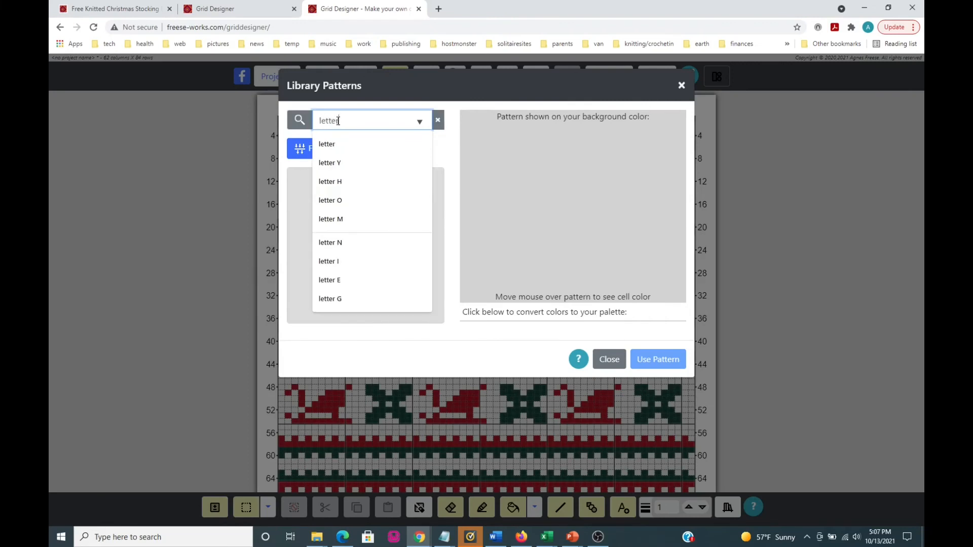
{"action": "type", "text": " t"}
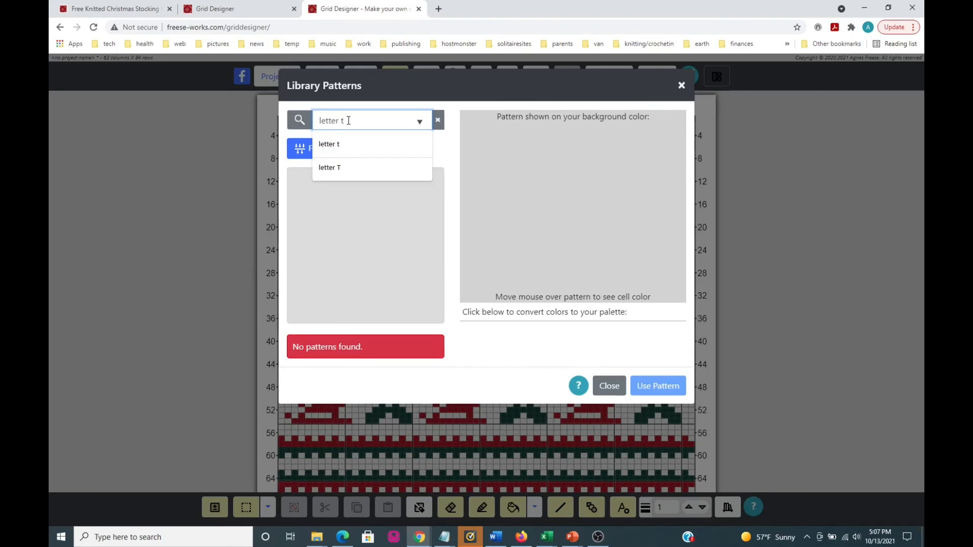
{"action": "key", "text": "BackSpace"}
{"action": "key", "text": "BackSpace"}
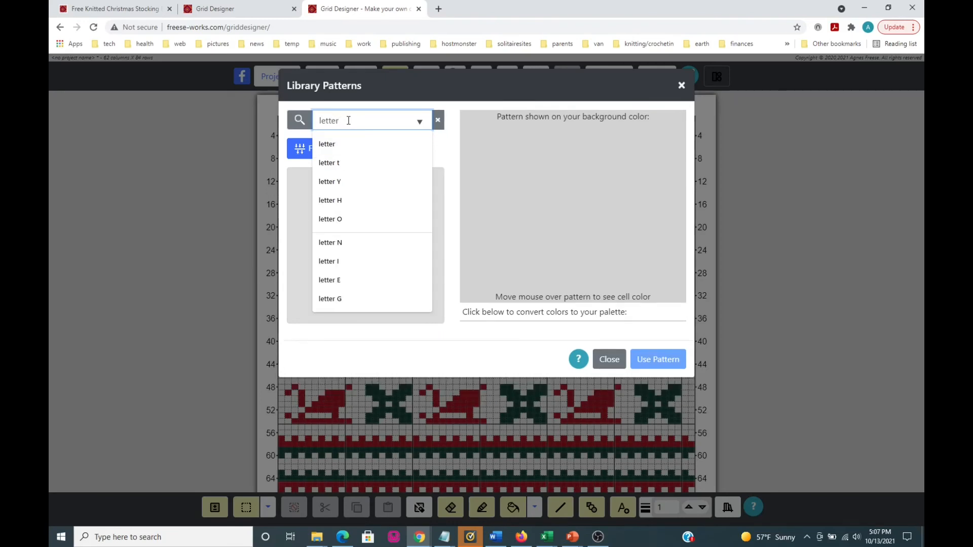
{"action": "type", "text": "T"}
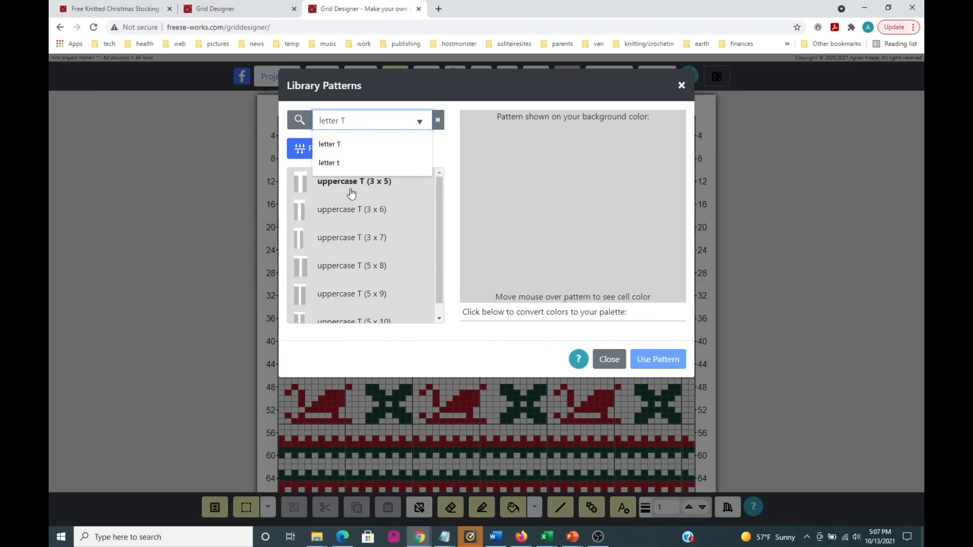
{"action": "left_click", "coordinate": [461, 191]}
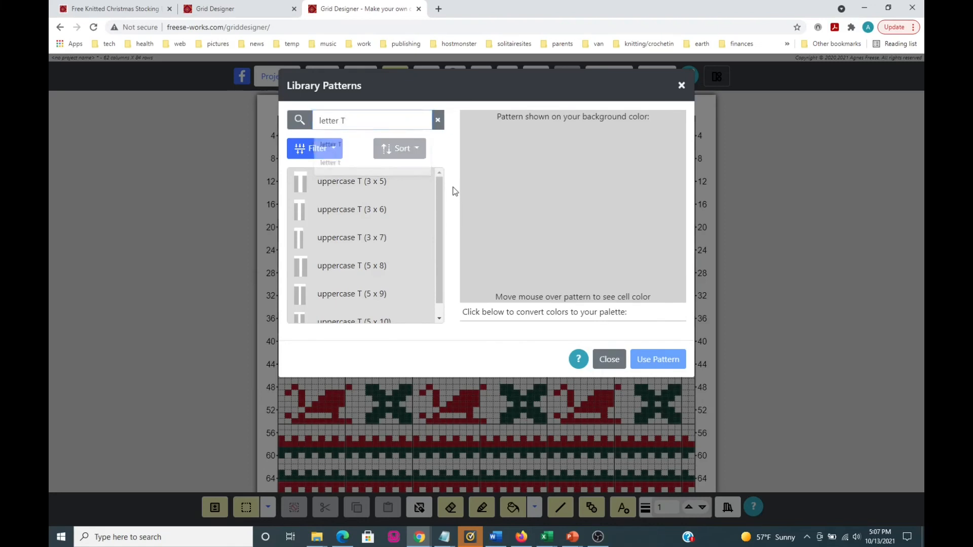
Choose the uppercase T (5 x 9) library pattern and substitute its white with Hot Red from the used colors
{"action": "left_click", "coordinate": [364, 186]}
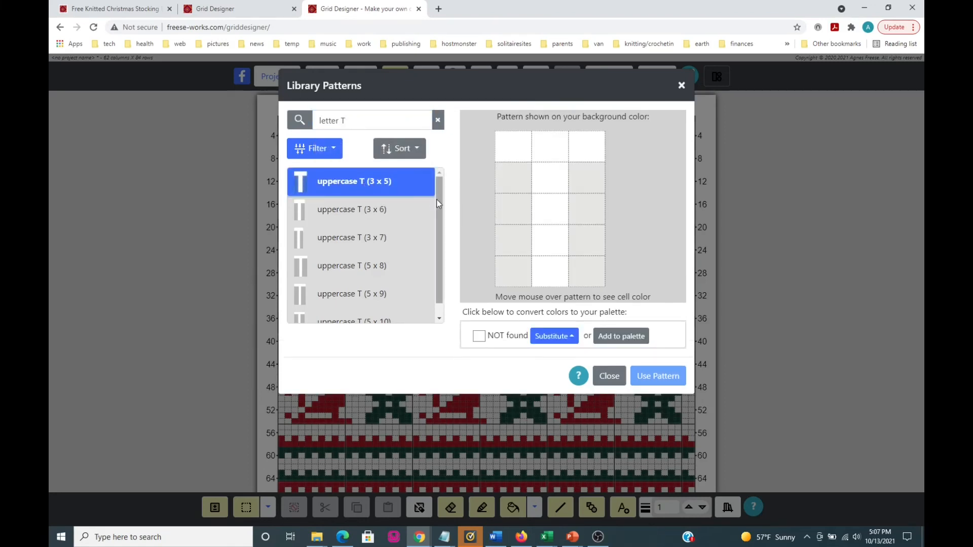
{"action": "left_click_drag", "start_coordinate": [436, 199], "coordinate": [437, 218]}
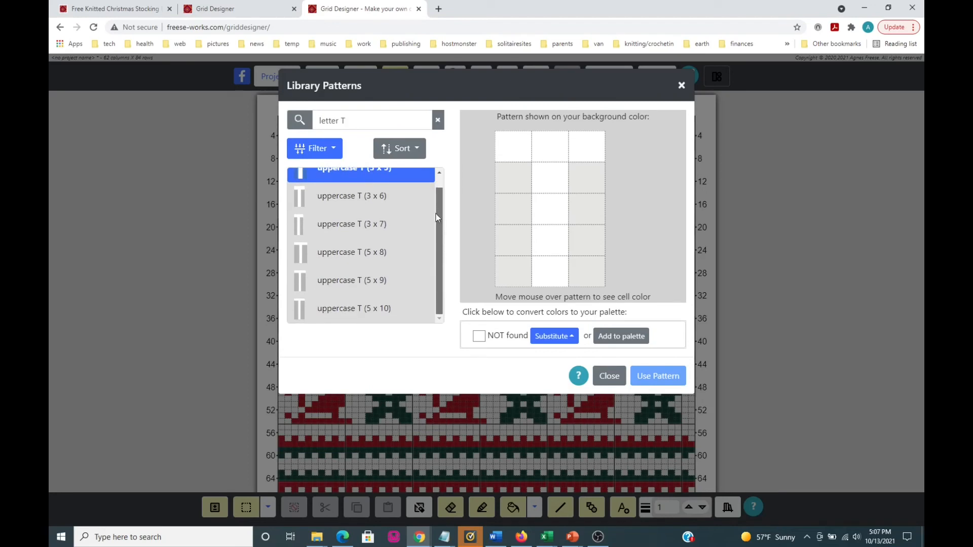
{"action": "left_click", "coordinate": [357, 284]}
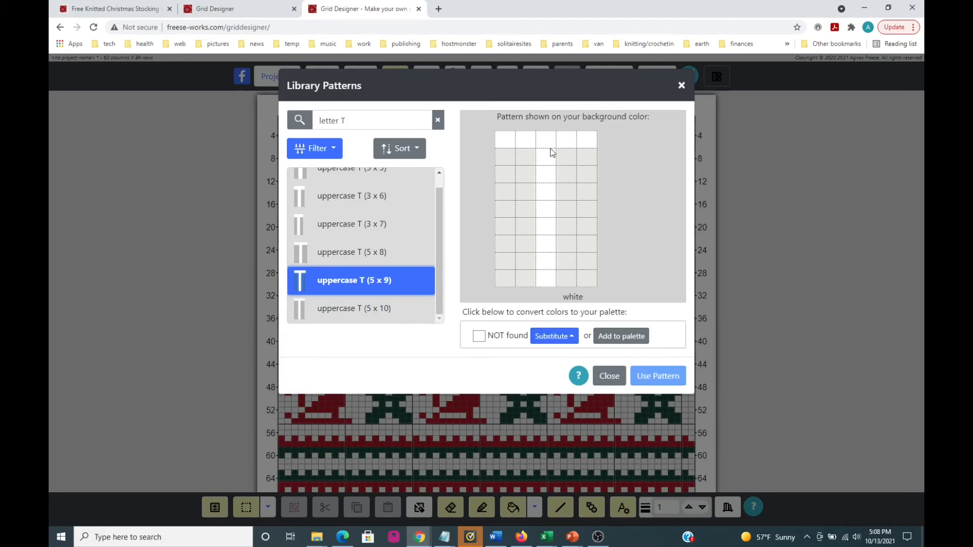
{"action": "left_click", "coordinate": [554, 336]}
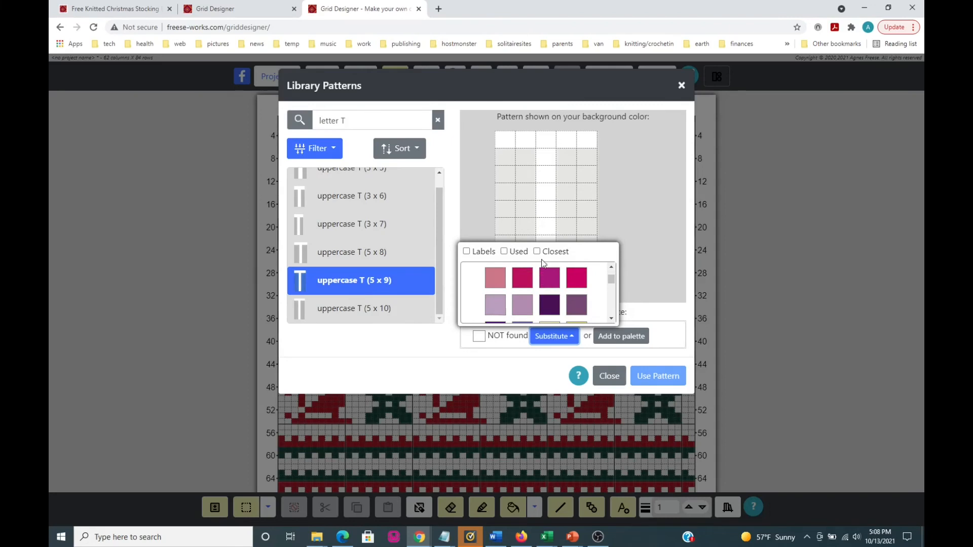
{"action": "left_click", "coordinate": [504, 252]}
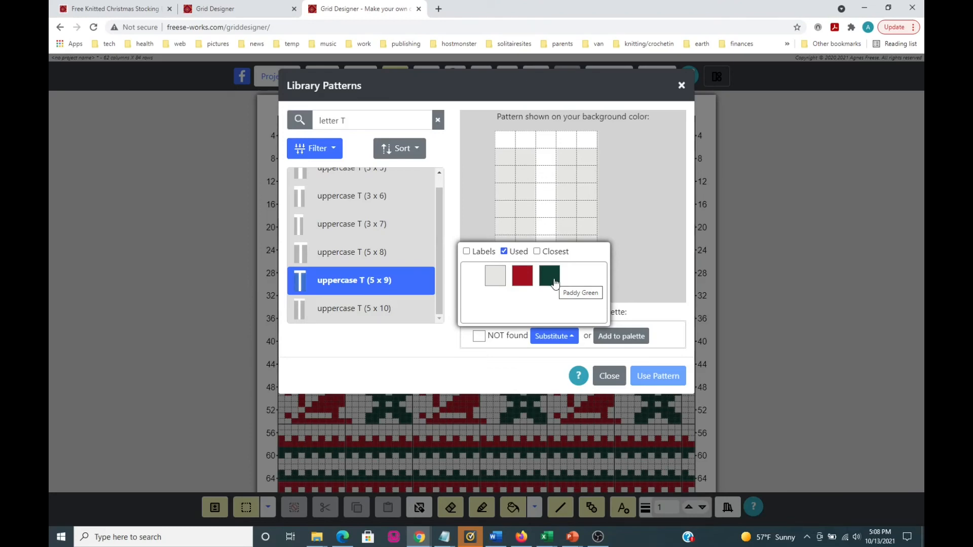
{"action": "left_click", "coordinate": [522, 279]}
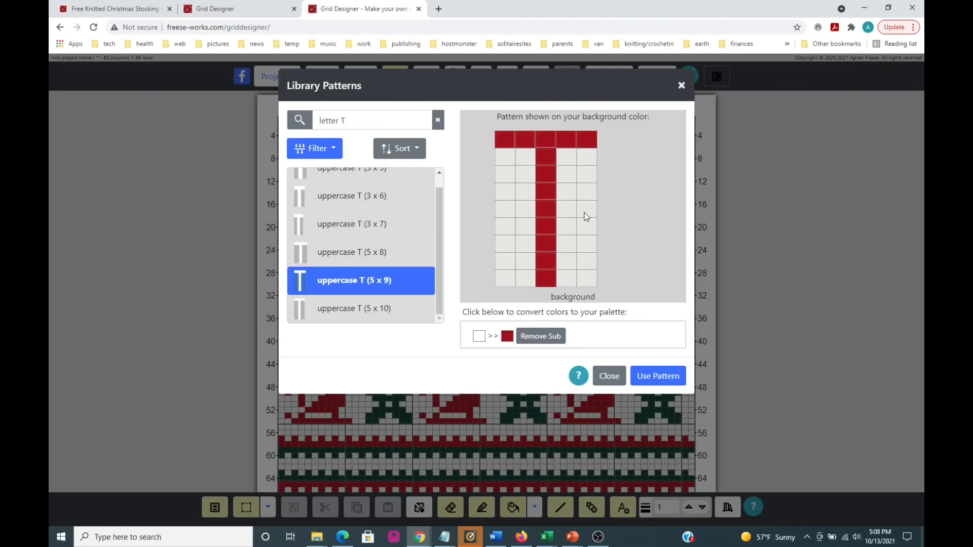
Place the red T in the plain band near the top of the chart, covering columns 24 to 28 and rows 9 to 17
{"action": "left_click", "coordinate": [649, 379]}
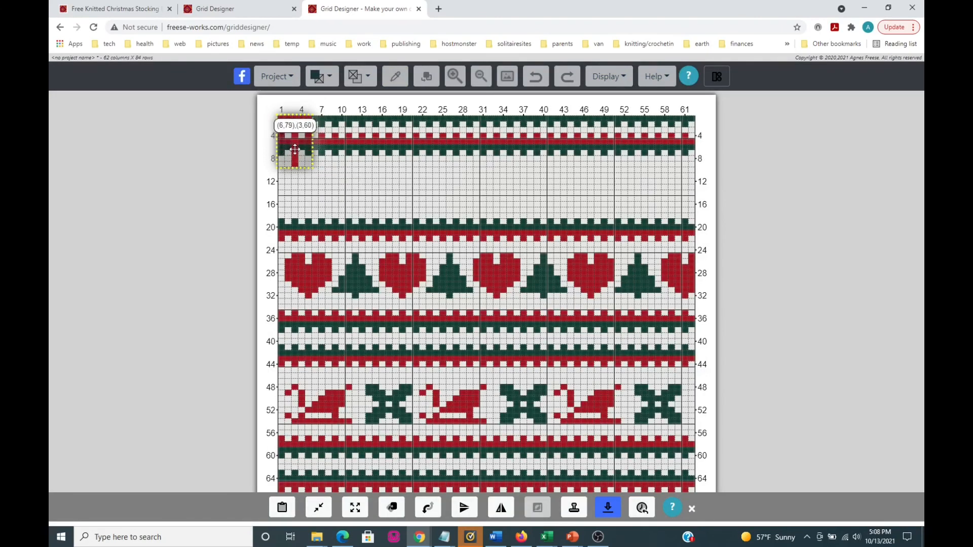
{"action": "left_click_drag", "start_coordinate": [295, 149], "coordinate": [452, 191]}
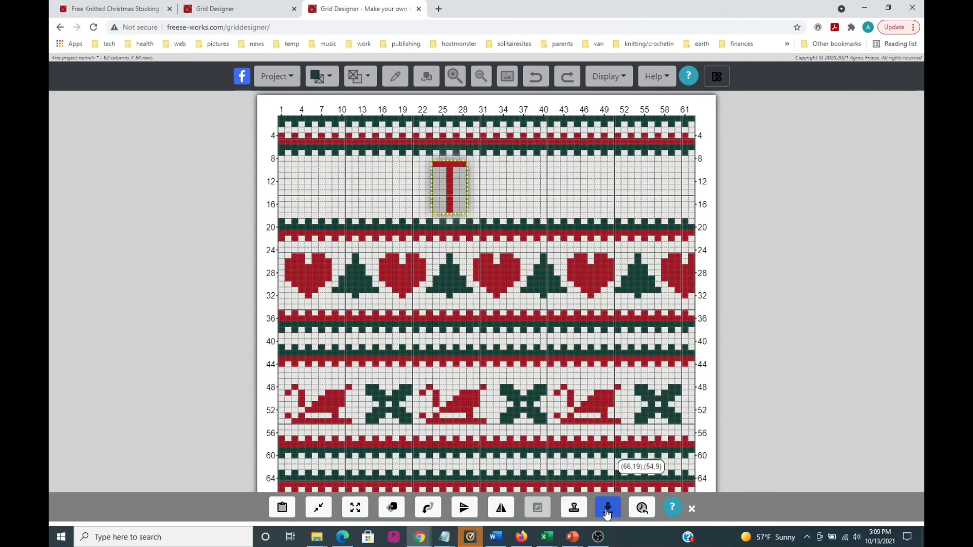
{"action": "left_click", "coordinate": [608, 509]}
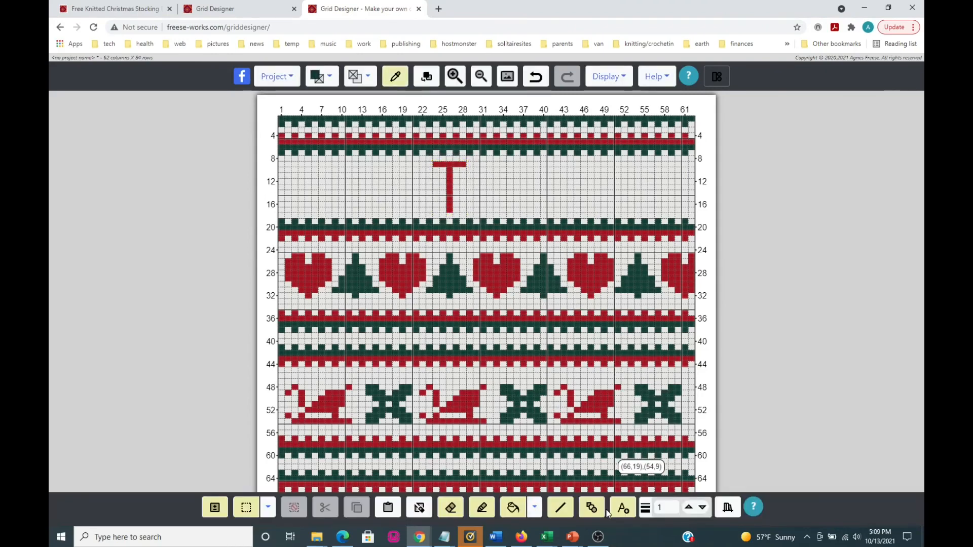
Find "letter I" in the pattern library, choose uppercase I (5 x 9), and substitute its white with Hot Red
{"action": "left_click", "coordinate": [726, 509]}
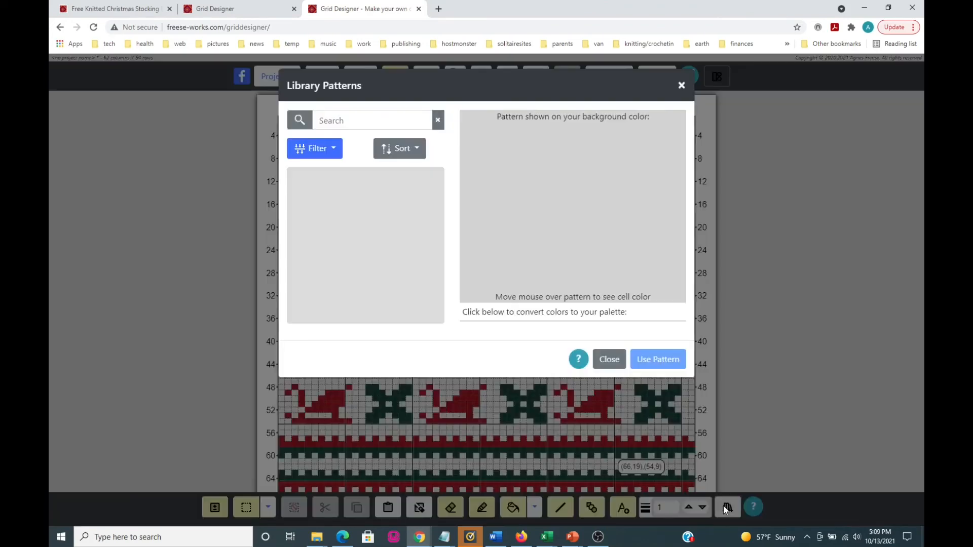
{"action": "left_click", "coordinate": [331, 119]}
{"action": "type", "text": "letter"}
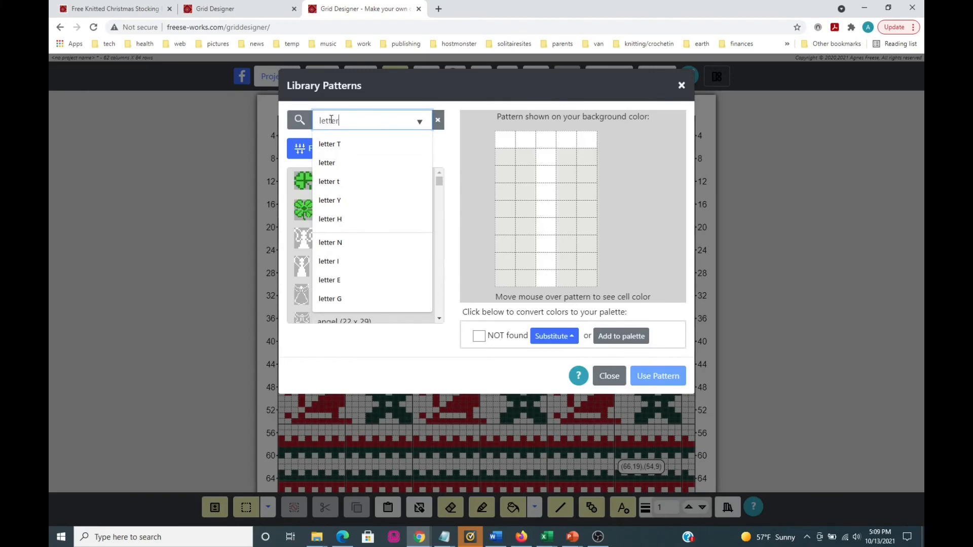
{"action": "type", "text": " l"}
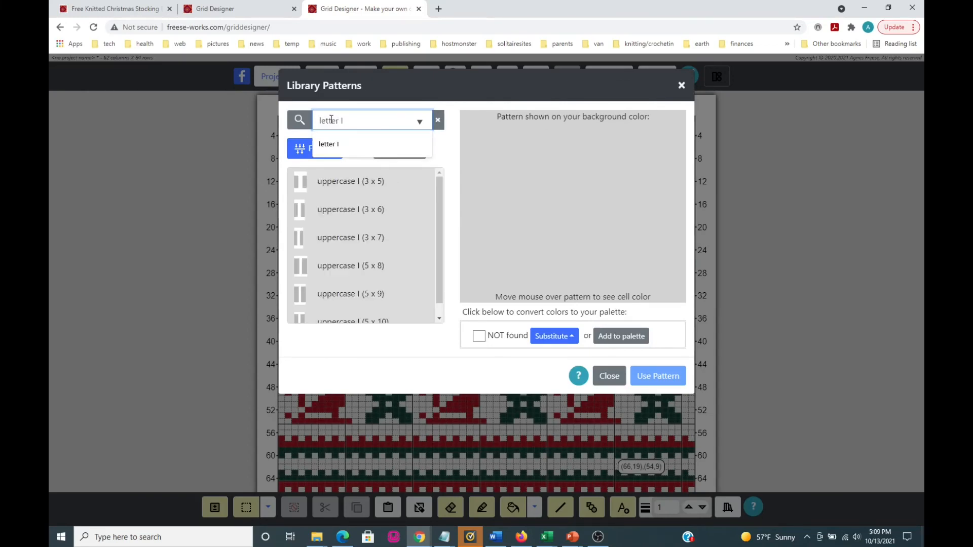
{"action": "scroll", "coordinate": [356, 262], "scroll_direction": "down", "scroll_amount": 1}
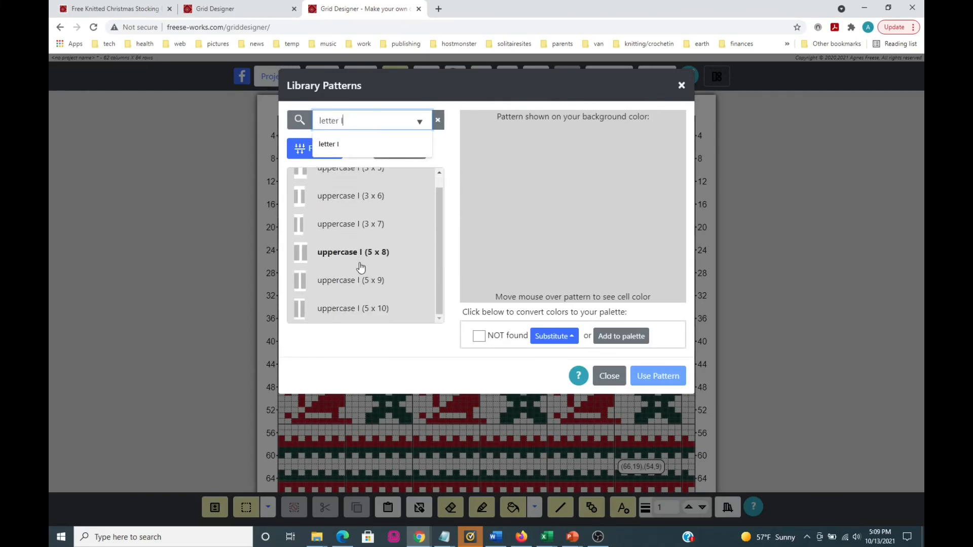
{"action": "left_click", "coordinate": [305, 284]}
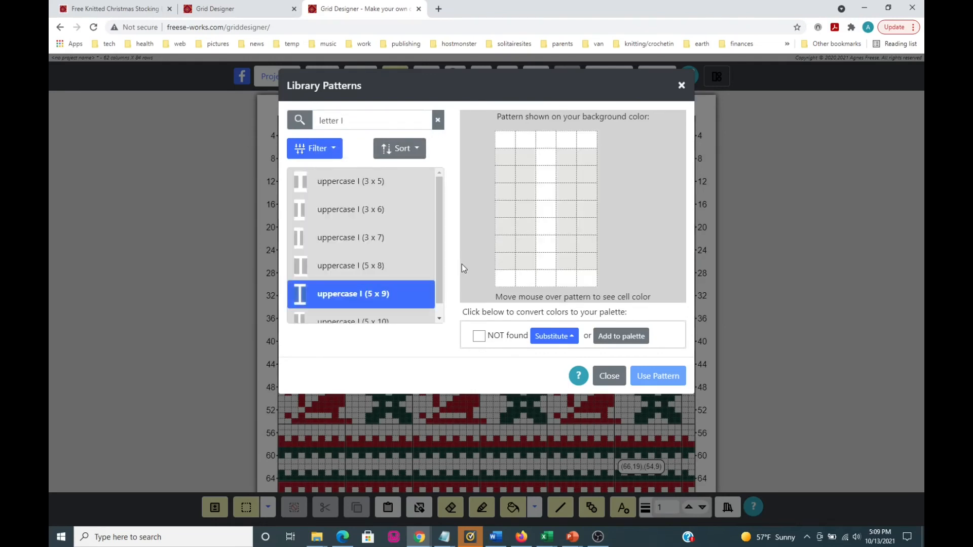
{"action": "left_click", "coordinate": [560, 339]}
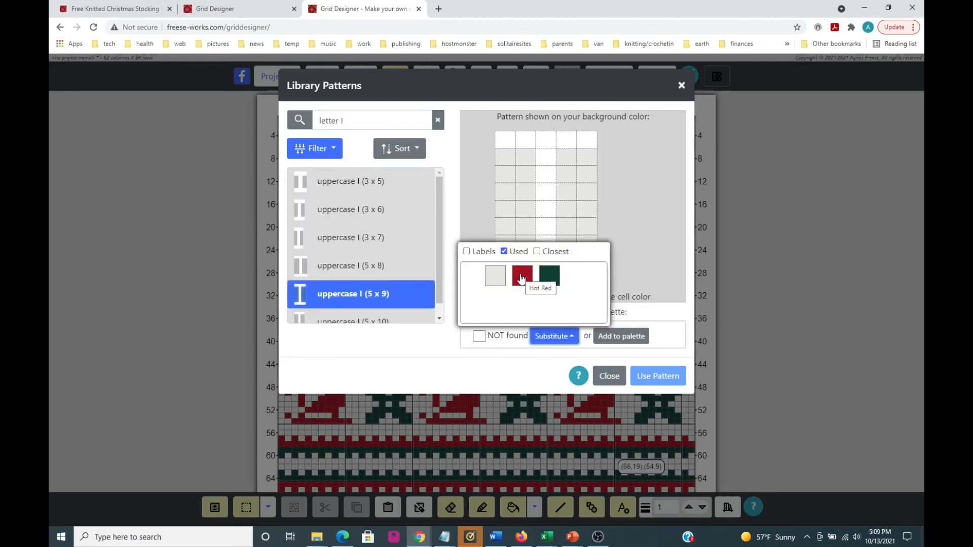
{"action": "left_click", "coordinate": [520, 273]}
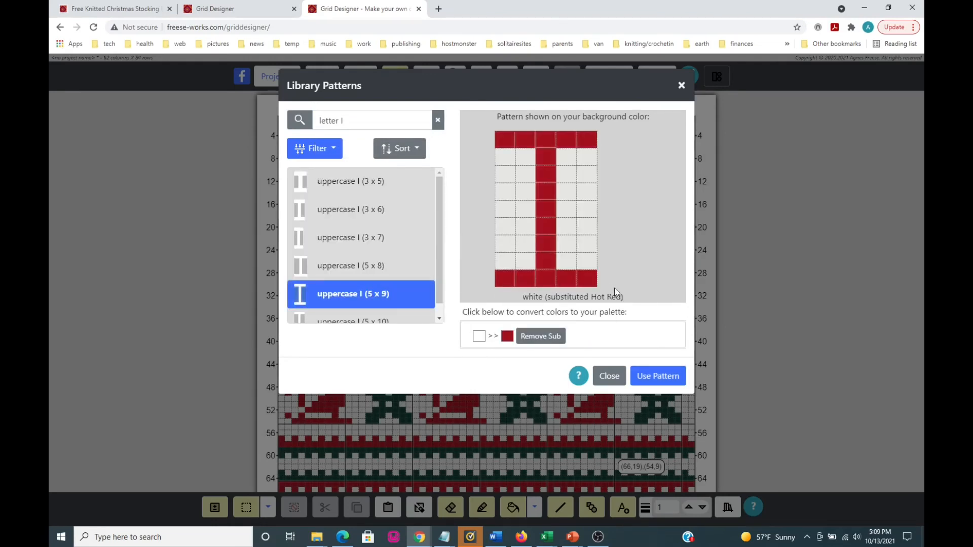
Place the red I after the T on the same rows, leaving one empty column between the letters
{"action": "left_click", "coordinate": [654, 376]}
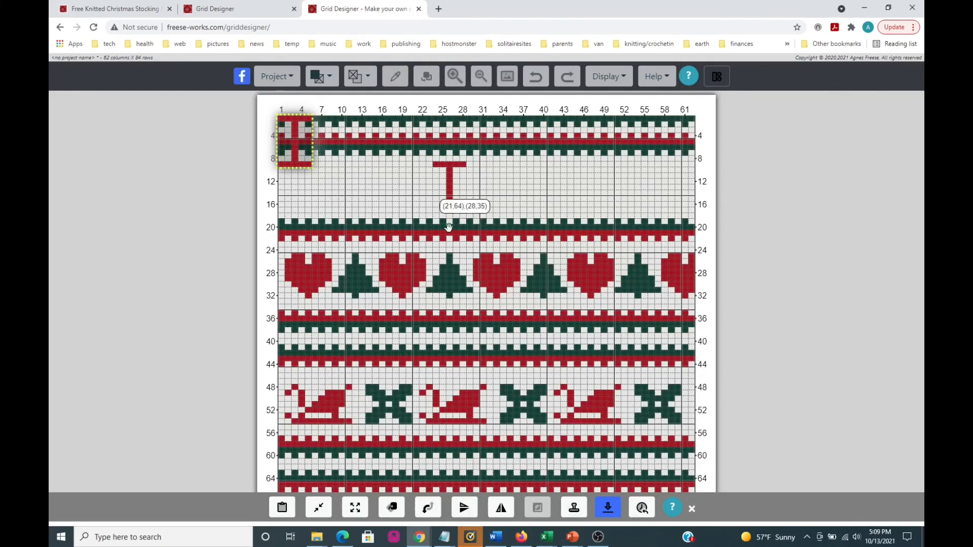
{"action": "left_click_drag", "start_coordinate": [319, 152], "coordinate": [492, 195]}
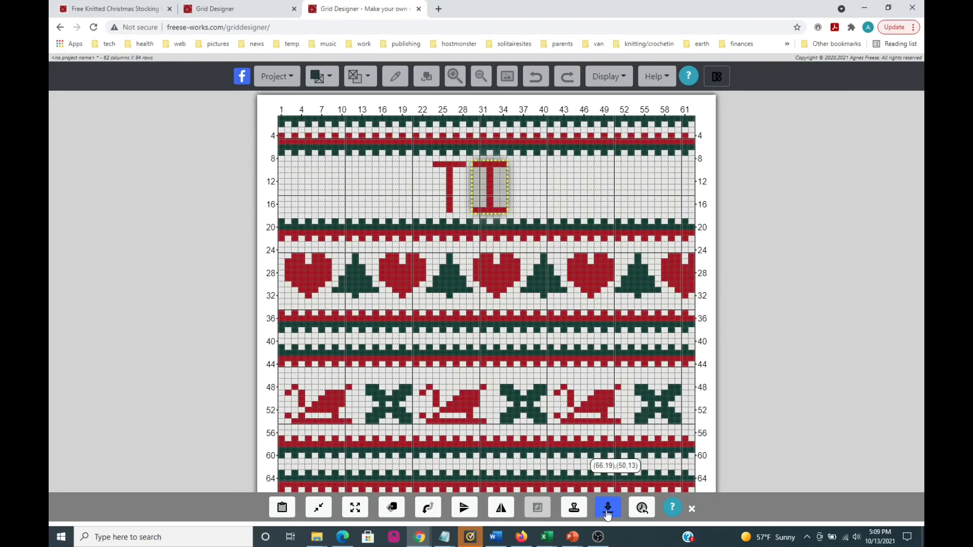
{"action": "left_click", "coordinate": [608, 511]}
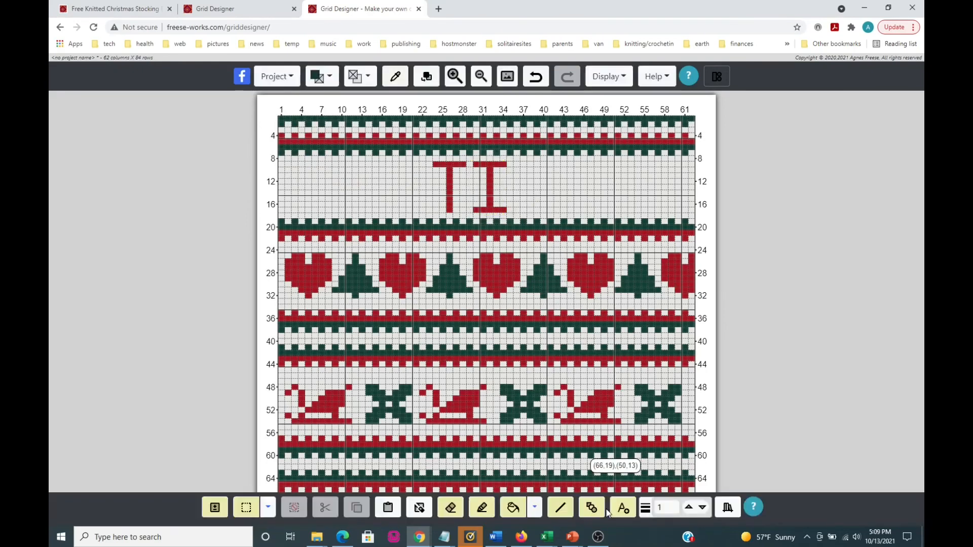
Find "letter M" in the pattern library, choose uppercase M (5 x 9), and substitute its white with Hot Red
{"action": "left_click", "coordinate": [727, 507]}
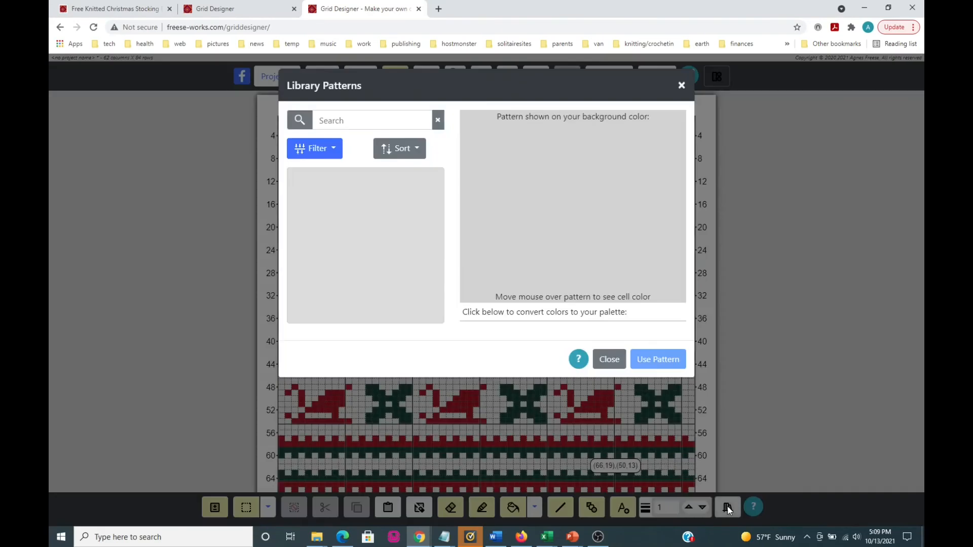
{"action": "left_click", "coordinate": [334, 121]}
{"action": "type", "text": "letter M"}
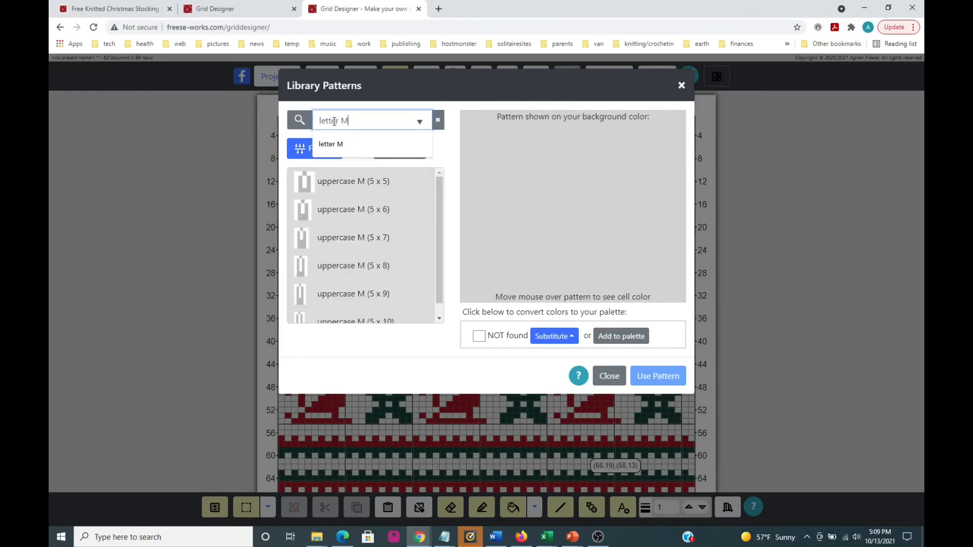
{"action": "scroll", "coordinate": [350, 274], "scroll_direction": "down", "scroll_amount": 1}
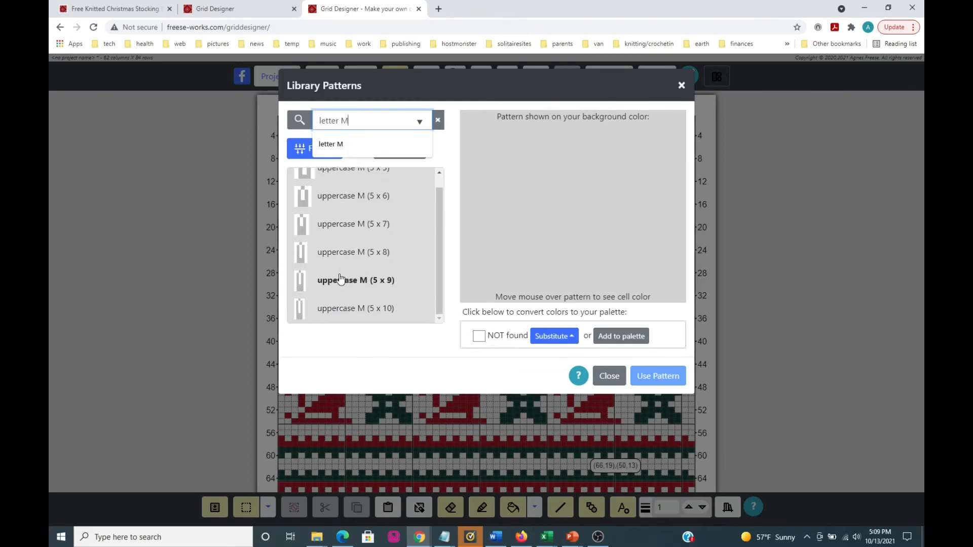
{"action": "left_click", "coordinate": [357, 280]}
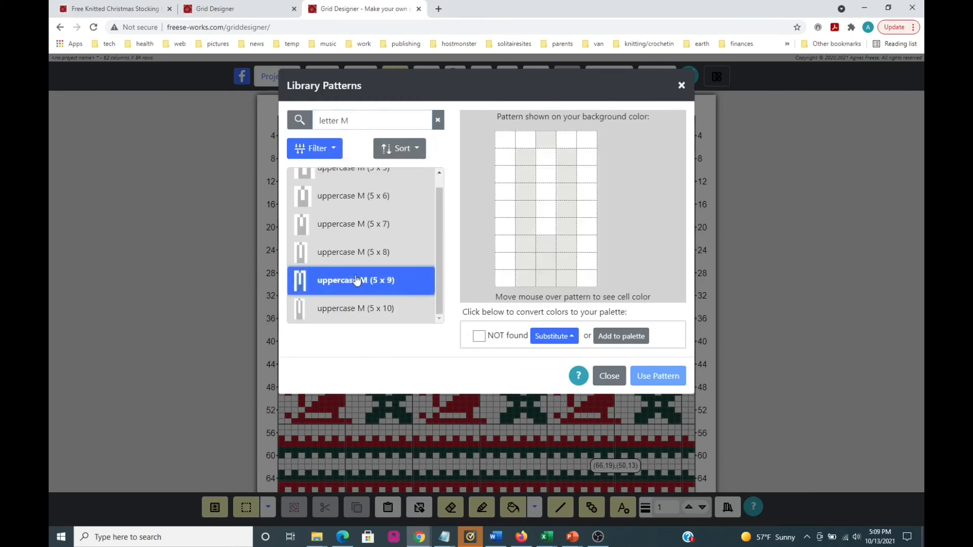
{"action": "left_click", "coordinate": [560, 337]}
{"action": "left_click", "coordinate": [524, 277]}
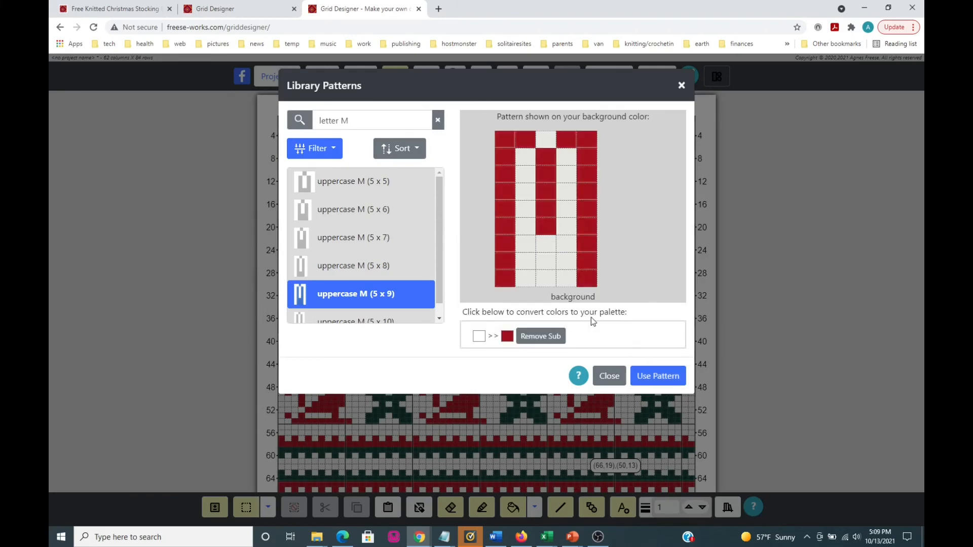
Place the red M after the I on the same rows, leaving one empty column between the letters
{"action": "left_click", "coordinate": [658, 375]}
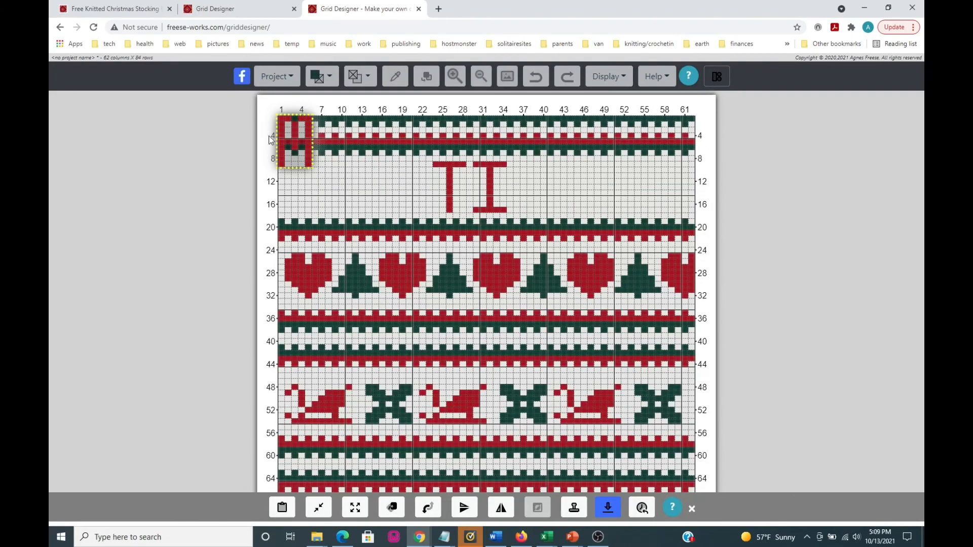
{"action": "left_click_drag", "start_coordinate": [298, 141], "coordinate": [529, 188]}
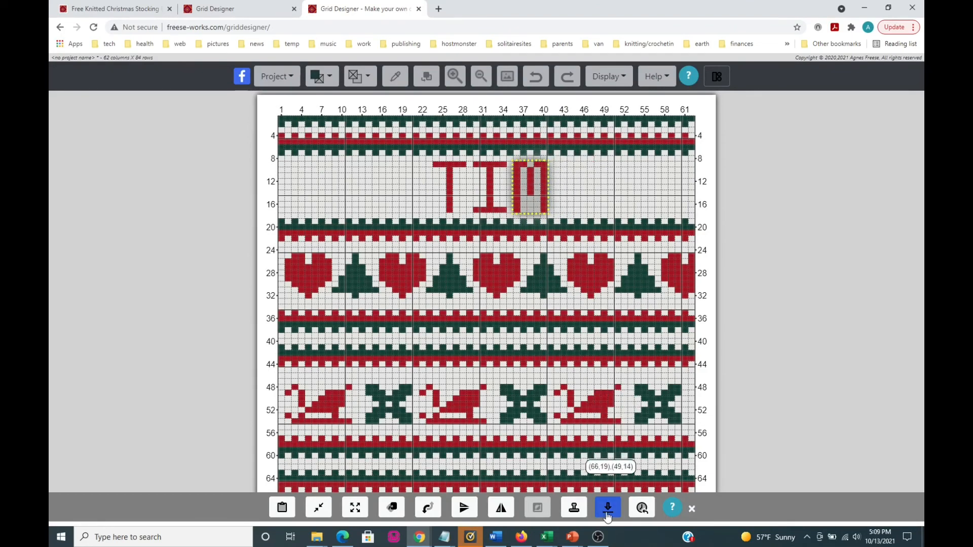
{"action": "left_click", "coordinate": [607, 513]}
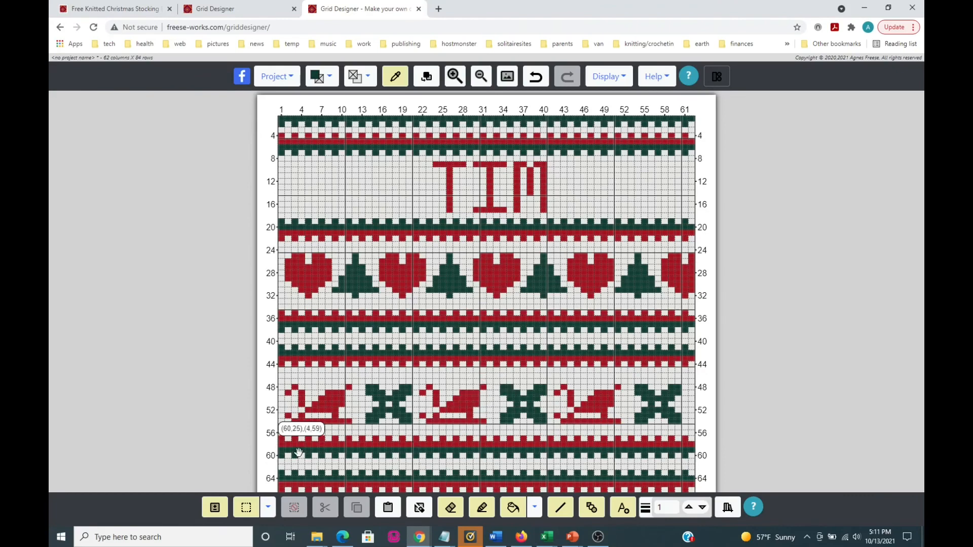
Select the three-letter name with one spare column on each side, columns 23 to 41 and rows 9 to 17, and cut it
{"action": "left_click", "coordinate": [247, 516]}
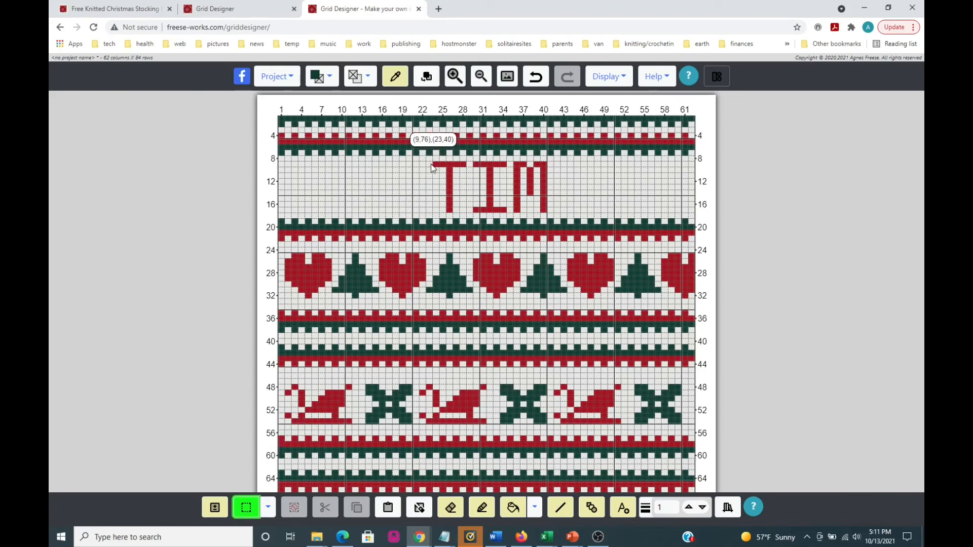
{"action": "left_click_drag", "start_coordinate": [429, 164], "coordinate": [540, 200]}
{"action": "left_click_drag", "start_coordinate": [550, 203], "coordinate": [550, 213]}
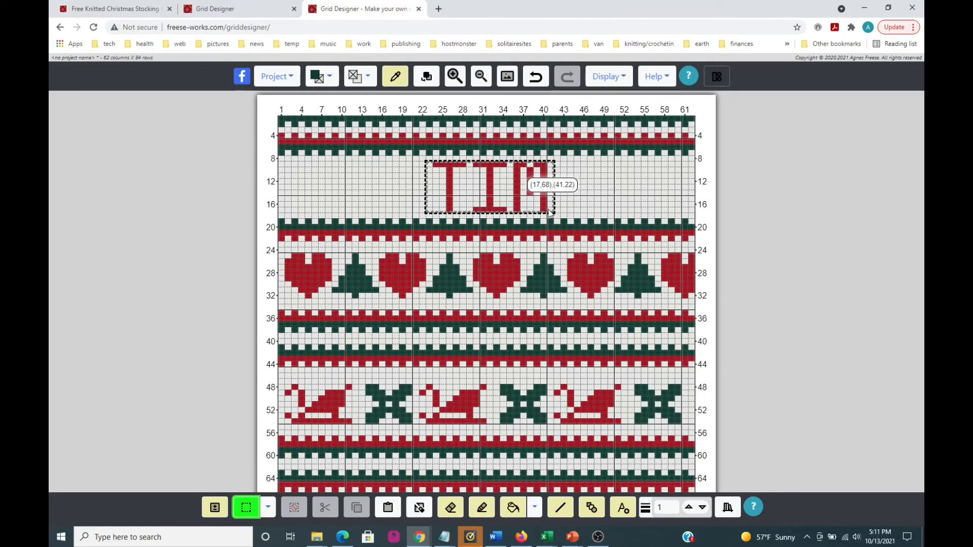
{"action": "left_click_drag", "start_coordinate": [548, 213], "coordinate": [549, 213]}
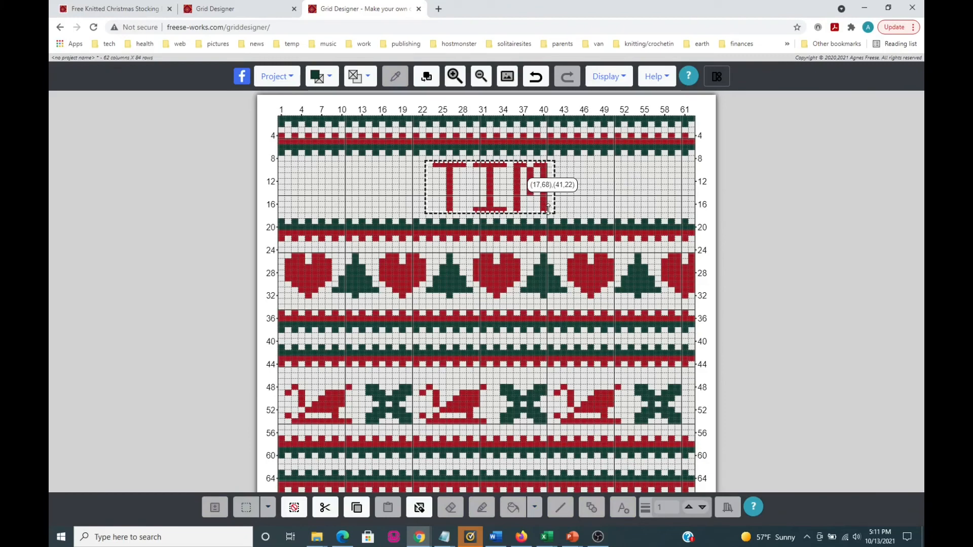
{"action": "left_click", "coordinate": [325, 508]}
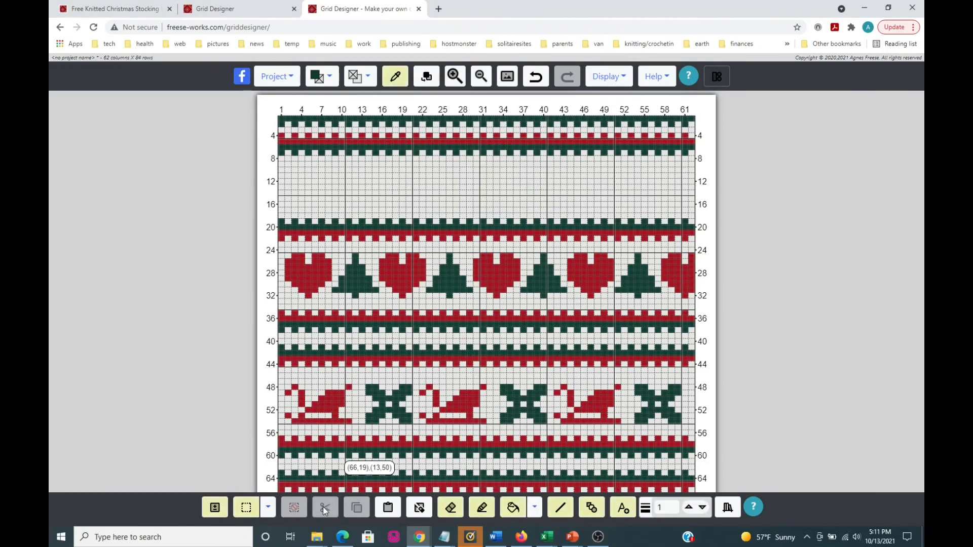
Paste the cut name, center it in the plain band at columns 23 to 41 and rows 9 to 17, and apply it
{"action": "left_click", "coordinate": [388, 508]}
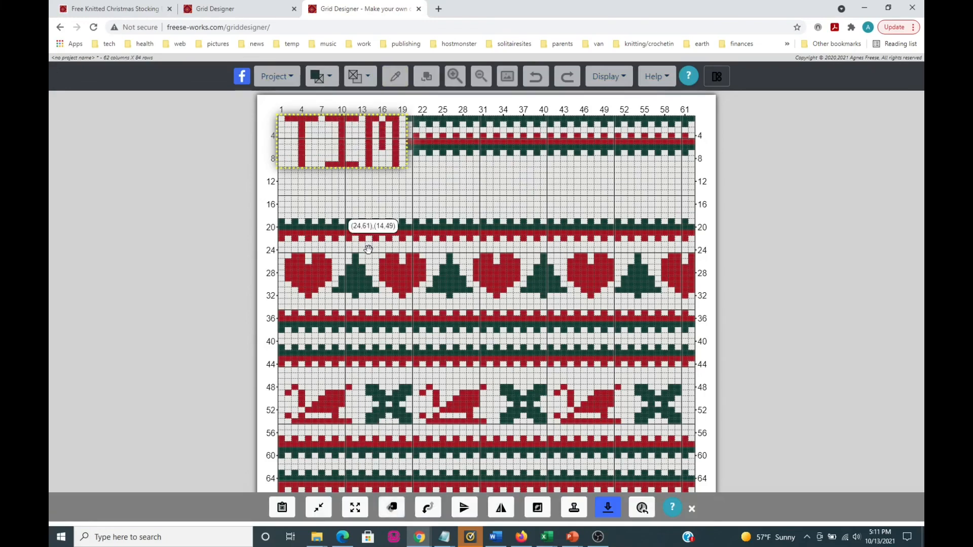
{"action": "left_click_drag", "start_coordinate": [339, 141], "coordinate": [486, 185]}
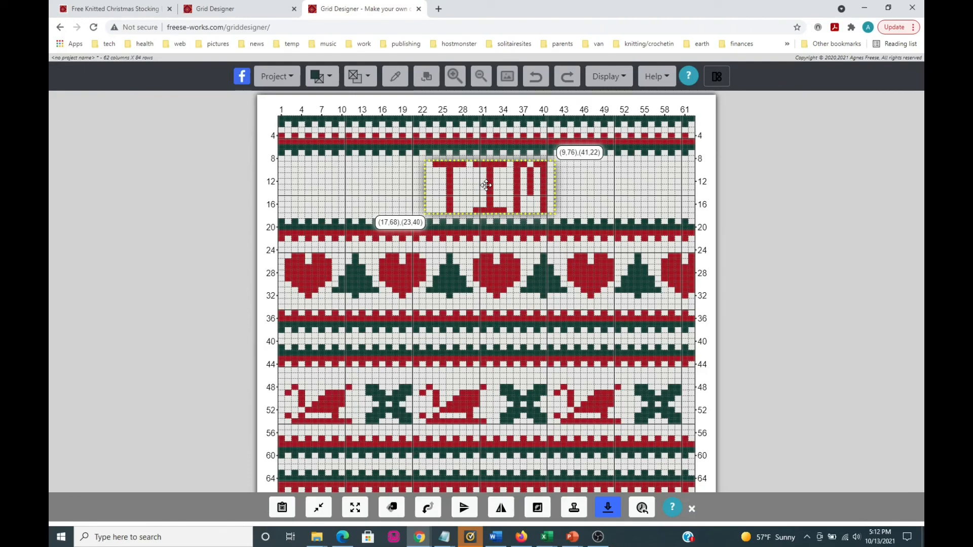
{"action": "mouse_move", "coordinate": [486, 185]}
{"action": "left_mouse_down"}
{"action": "mouse_move", "coordinate": [501, 184]}
{"action": "mouse_move", "coordinate": [488, 185]}
{"action": "left_mouse_up"}
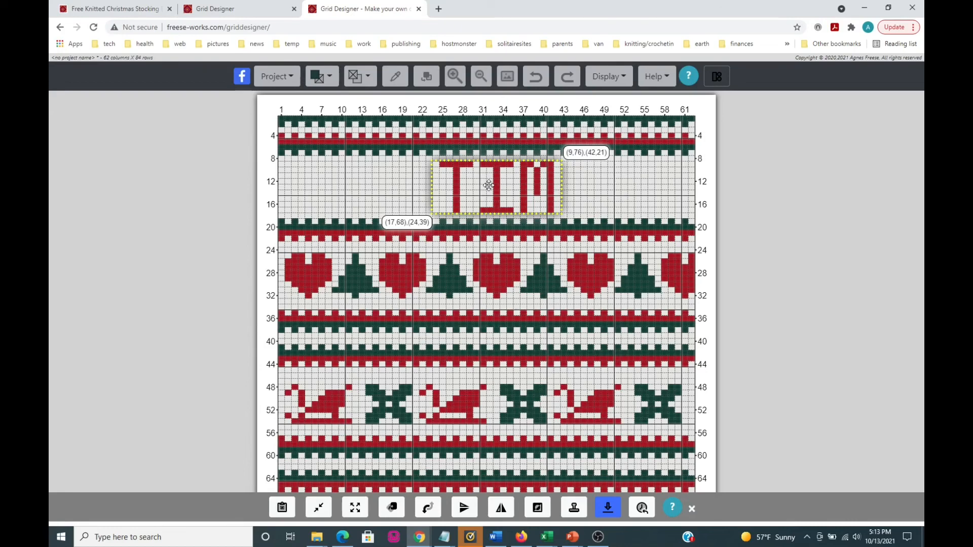
{"action": "left_click_drag", "start_coordinate": [489, 186], "coordinate": [483, 186]}
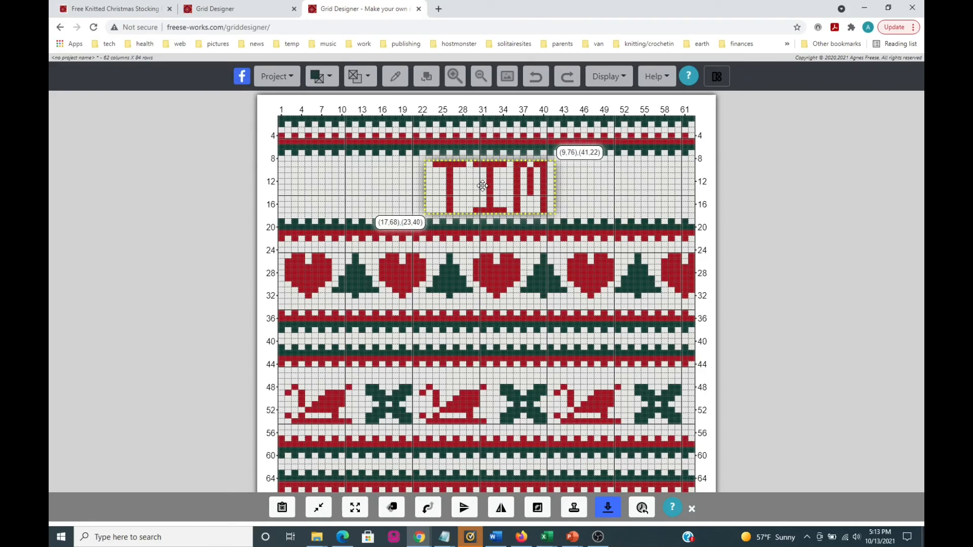
{"action": "left_click_drag", "start_coordinate": [483, 186], "coordinate": [480, 186]}
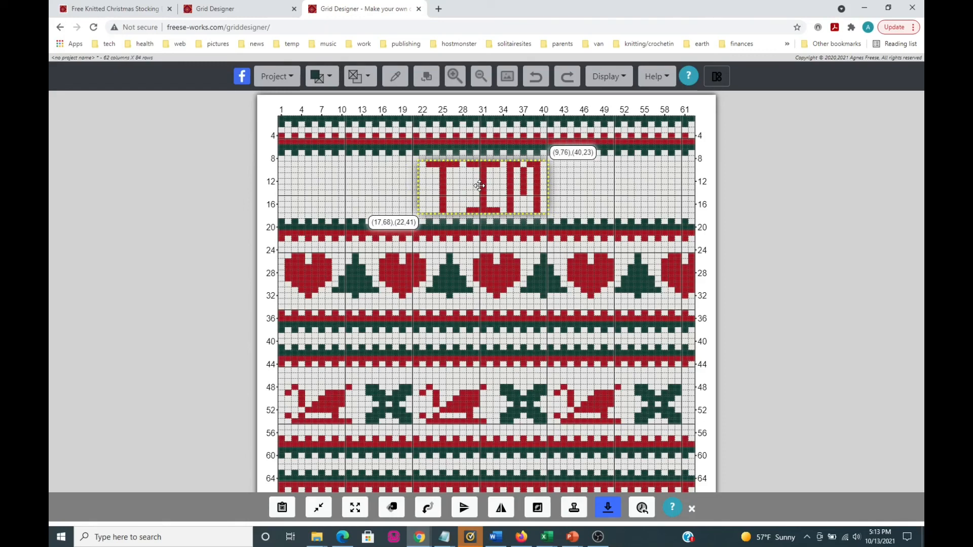
{"action": "left_click_drag", "start_coordinate": [480, 186], "coordinate": [481, 186]}
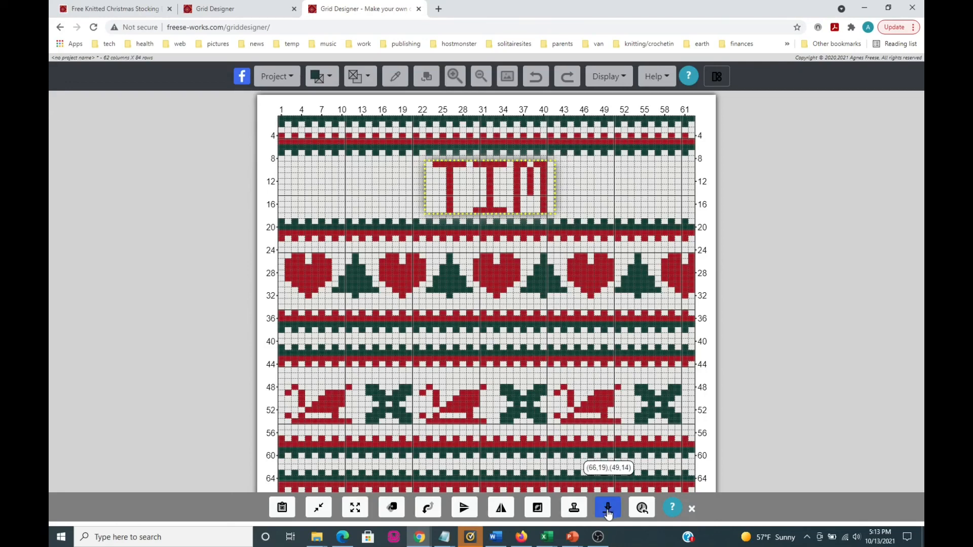
{"action": "left_click", "coordinate": [607, 508]}
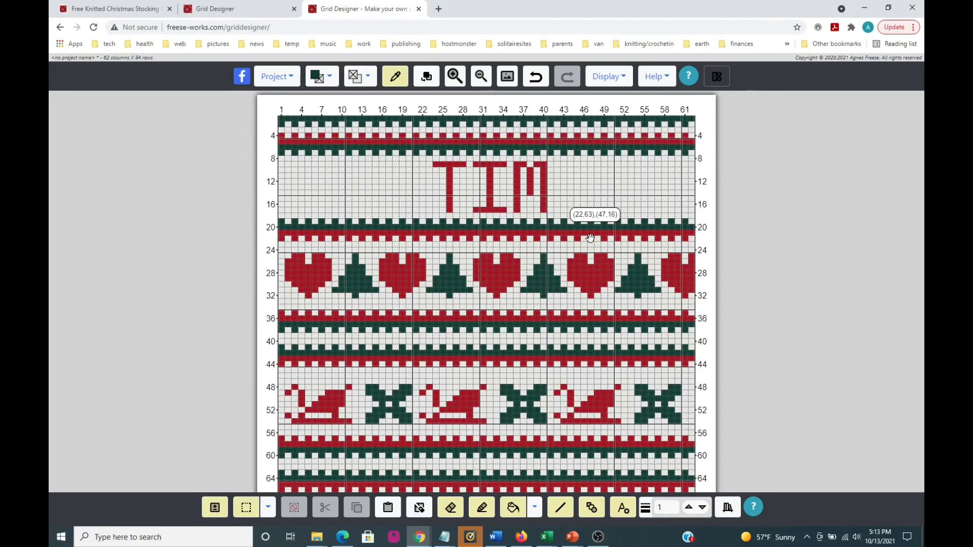
Save the project as "tim stocking top"
{"action": "left_click", "coordinate": [278, 78]}
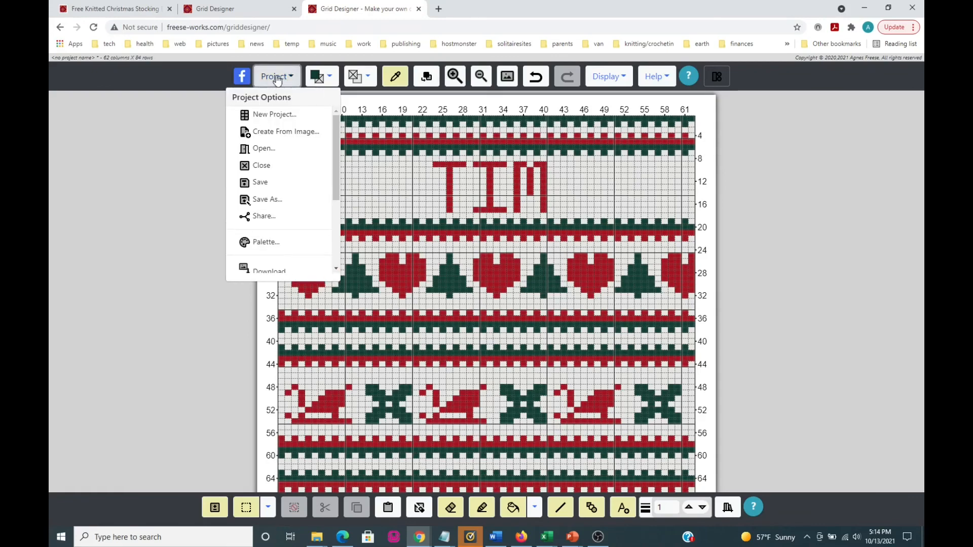
{"action": "left_click", "coordinate": [260, 184]}
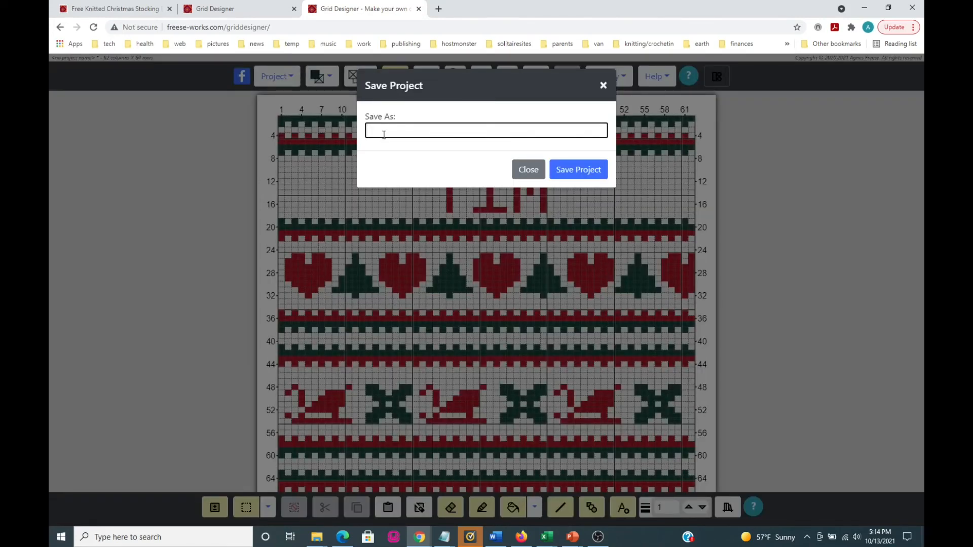
{"action": "type", "text": "tim stocking top"}
{"action": "left_click", "coordinate": [589, 173]}
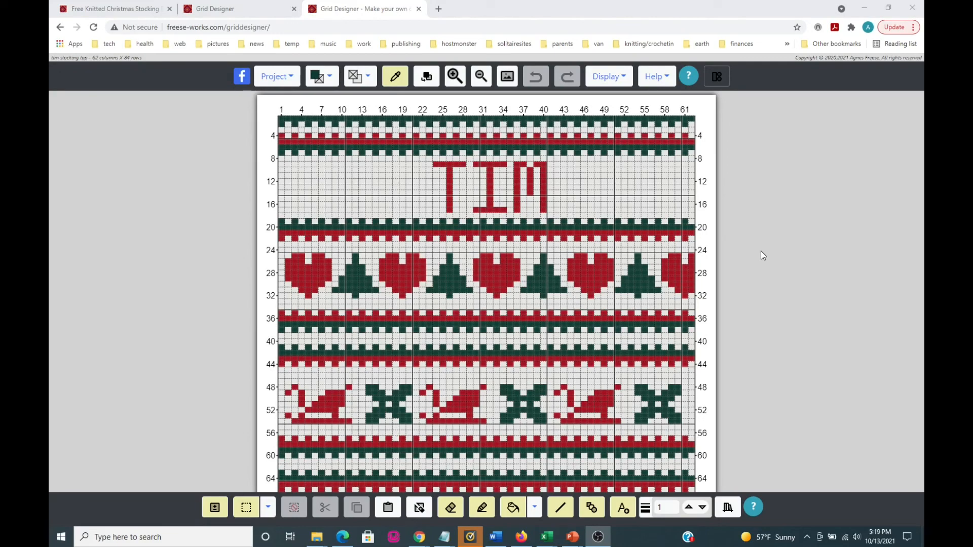
Open color substitution for the whole design and substitute Hot Red with Royal
{"action": "left_click", "coordinate": [427, 86]}
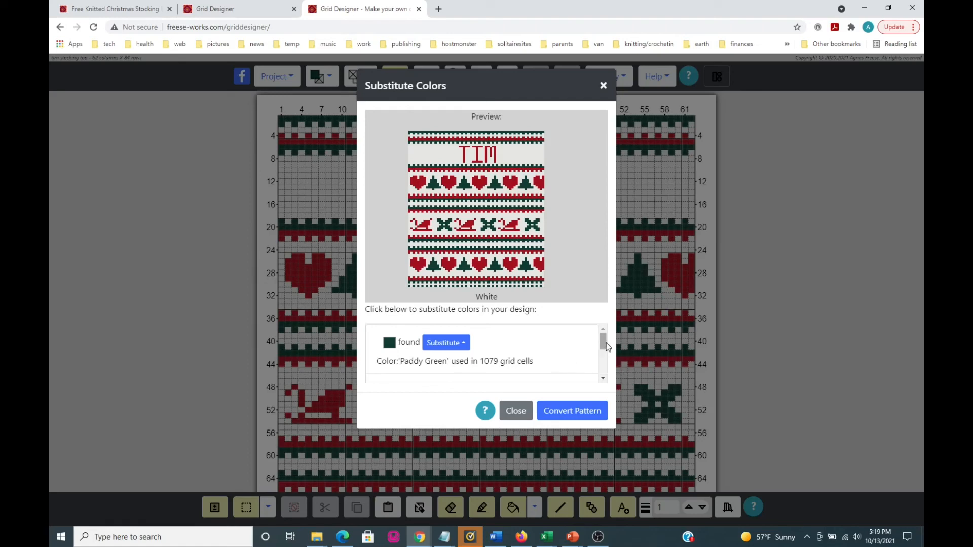
{"action": "mouse_move", "coordinate": [603, 343]}
{"action": "left_mouse_down"}
{"action": "mouse_move", "coordinate": [603, 372]}
{"action": "mouse_move", "coordinate": [602, 345]}
{"action": "left_mouse_up"}
{"action": "scroll", "coordinate": [534, 345], "scroll_direction": "down", "scroll_amount": 3}
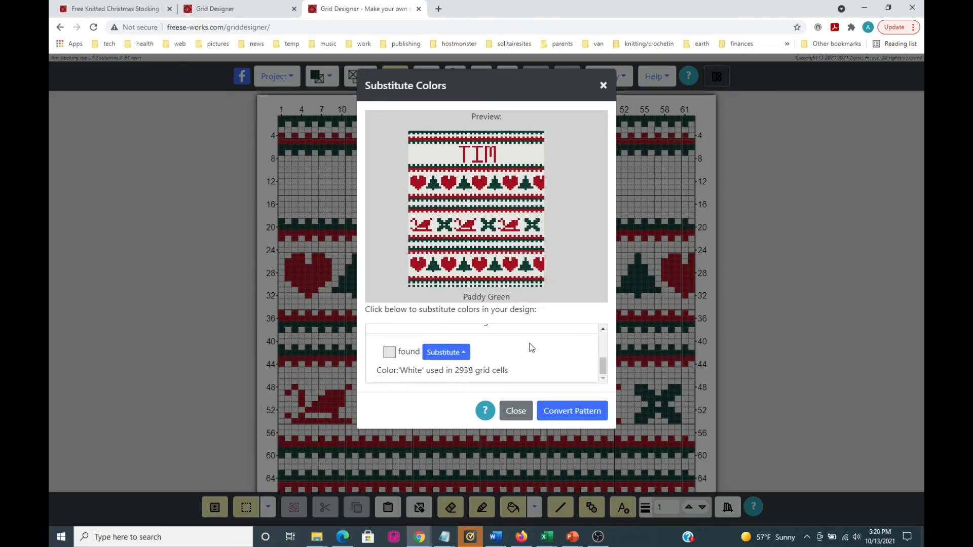
{"action": "scroll", "coordinate": [532, 347], "scroll_direction": "up", "scroll_amount": 3}
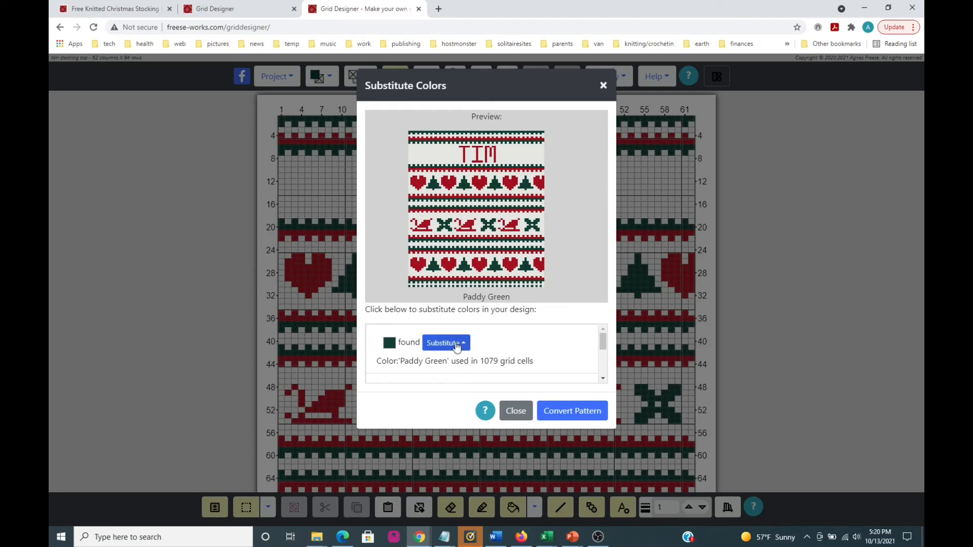
{"action": "scroll", "coordinate": [499, 344], "scroll_direction": "down", "scroll_amount": 2}
{"action": "scroll", "coordinate": [500, 344], "scroll_direction": "up", "scroll_amount": 1}
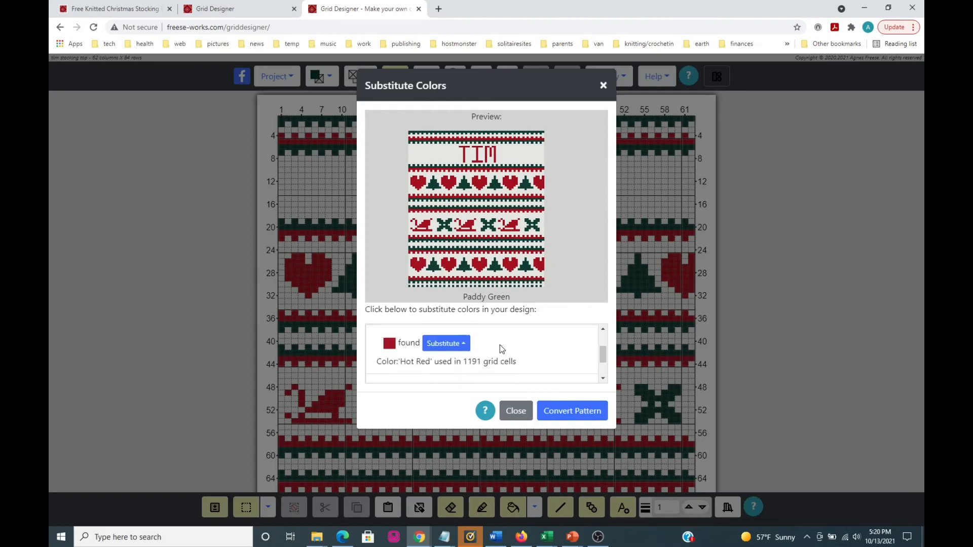
{"action": "left_click", "coordinate": [459, 356]}
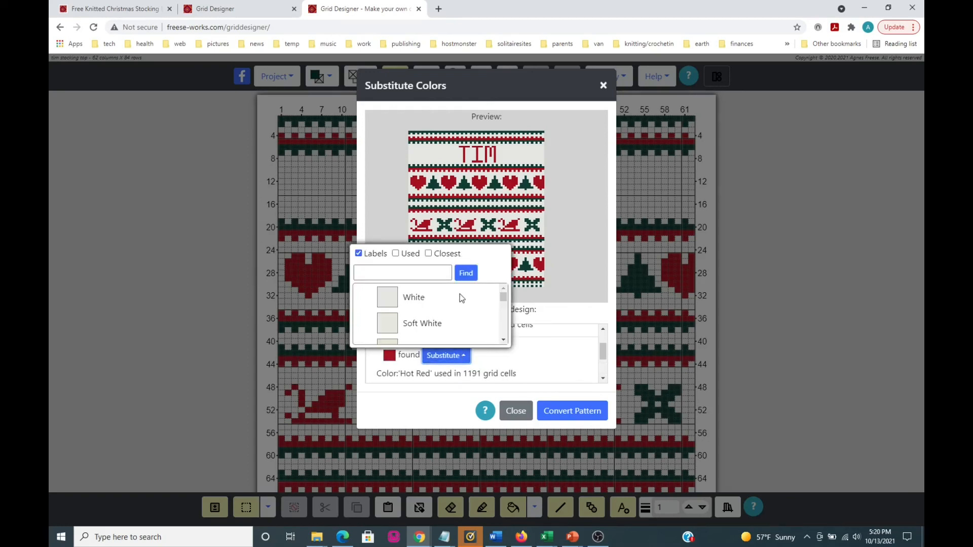
{"action": "left_click", "coordinate": [359, 253]}
{"action": "left_click", "coordinate": [358, 271]}
{"action": "scroll", "coordinate": [480, 314], "scroll_direction": "down", "scroll_amount": 5}
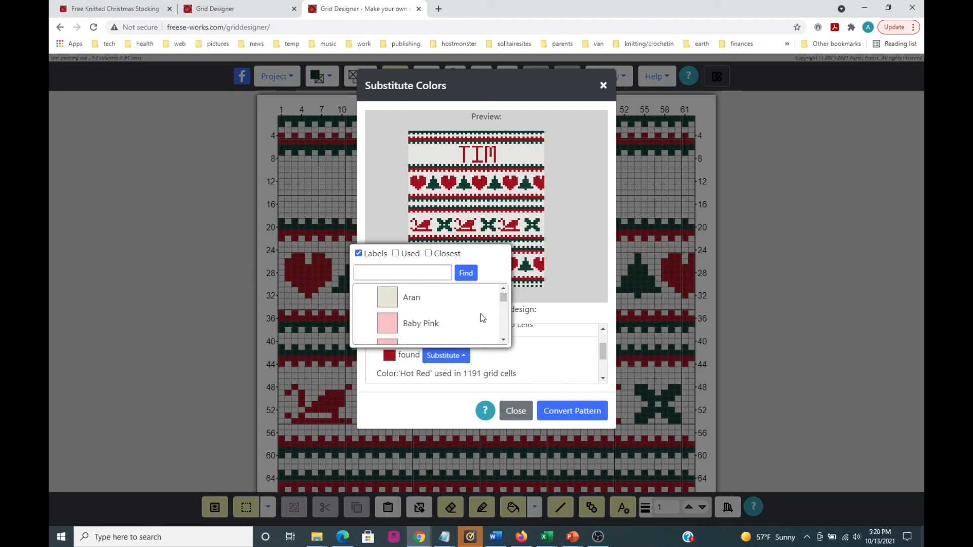
{"action": "scroll", "coordinate": [479, 314], "scroll_direction": "down", "scroll_amount": 6}
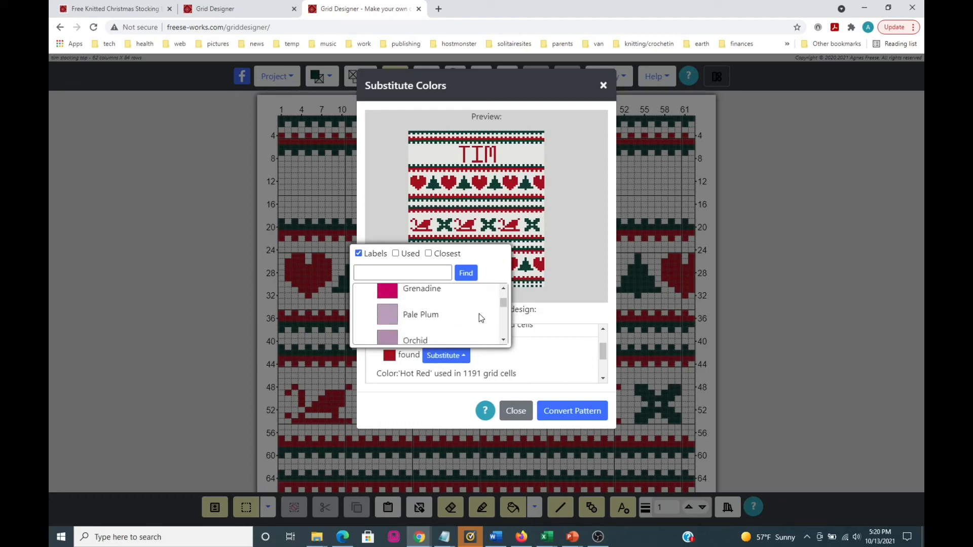
{"action": "scroll", "coordinate": [478, 317], "scroll_direction": "down", "scroll_amount": 7}
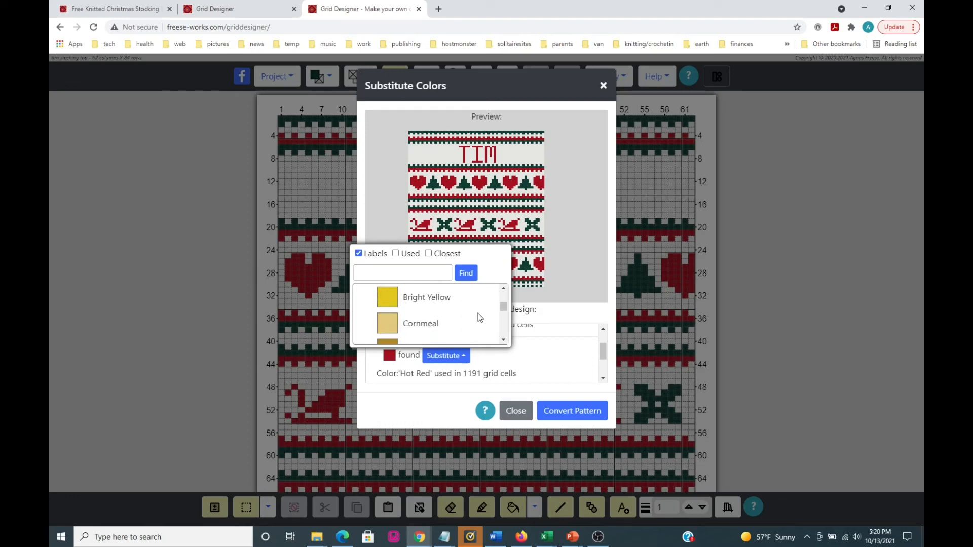
{"action": "scroll", "coordinate": [478, 313], "scroll_direction": "down", "scroll_amount": 7}
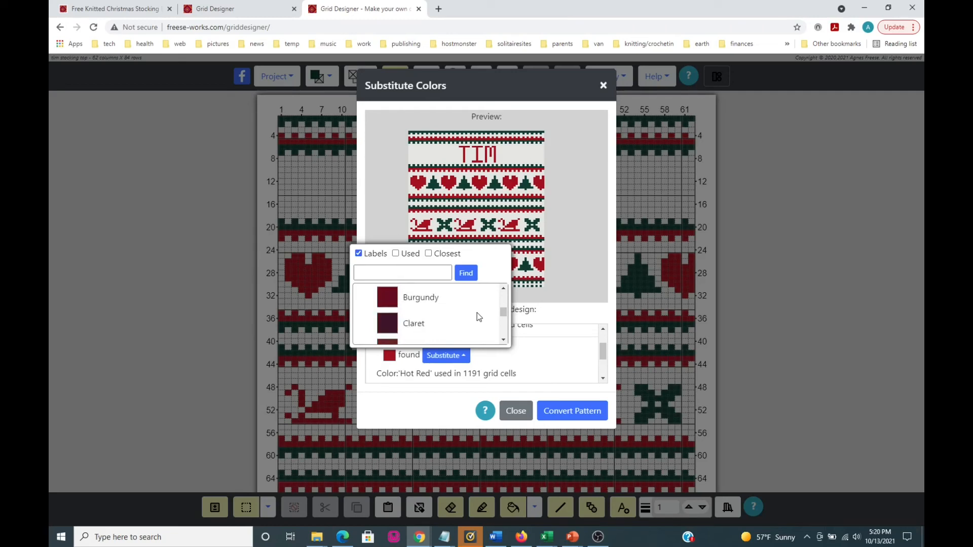
{"action": "scroll", "coordinate": [476, 312], "scroll_direction": "down", "scroll_amount": 3}
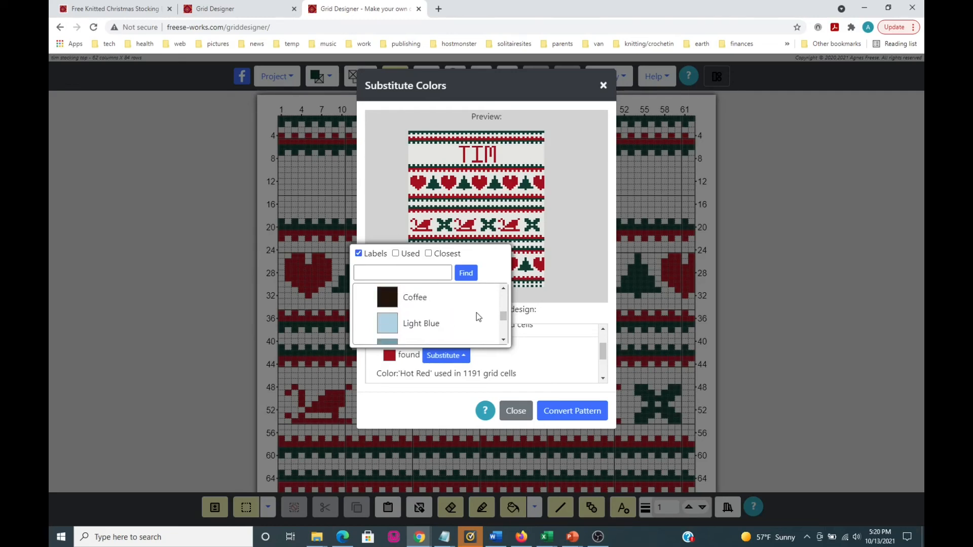
{"action": "scroll", "coordinate": [476, 312], "scroll_direction": "down", "scroll_amount": 4}
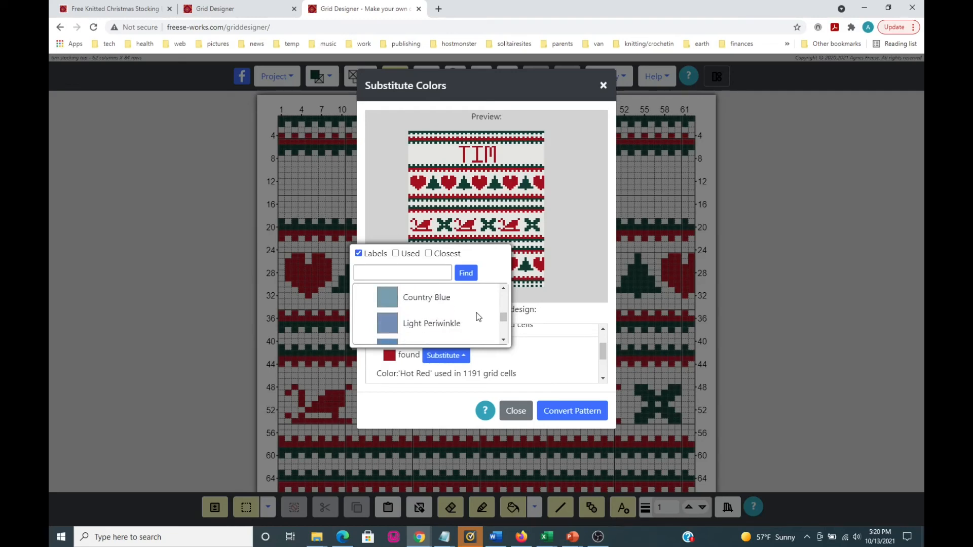
{"action": "scroll", "coordinate": [478, 317], "scroll_direction": "down", "scroll_amount": 2}
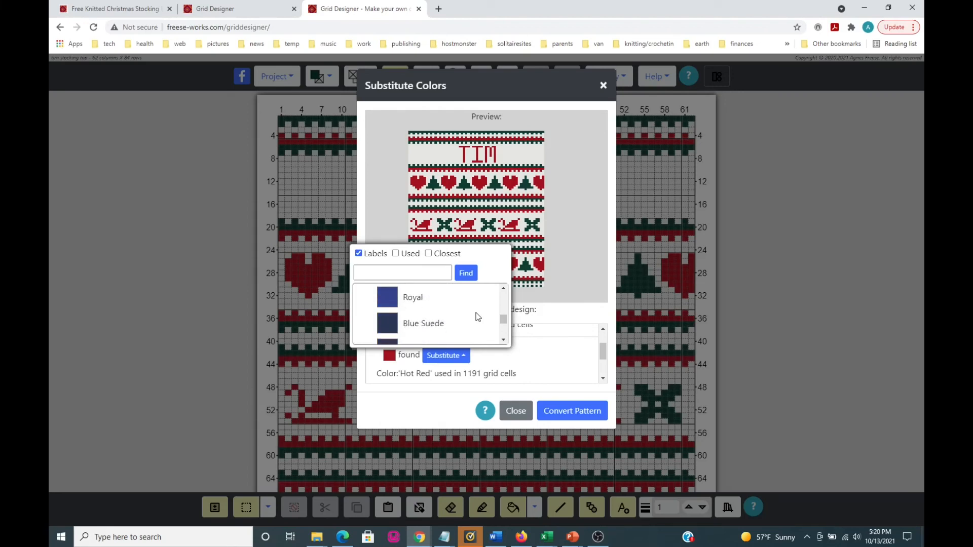
{"action": "scroll", "coordinate": [476, 318], "scroll_direction": "up", "scroll_amount": 2}
{"action": "scroll", "coordinate": [476, 317], "scroll_direction": "down", "scroll_amount": 2}
{"action": "left_click", "coordinate": [386, 297]}
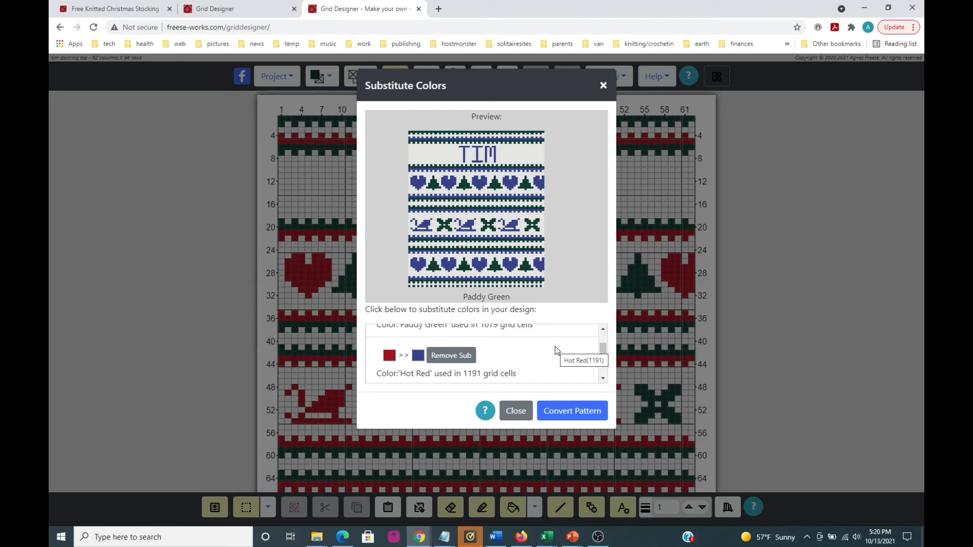
Try Light Gray as the substitute for Paddy Green and remove that substitution
{"action": "scroll", "coordinate": [555, 346], "scroll_direction": "up", "scroll_amount": 1}
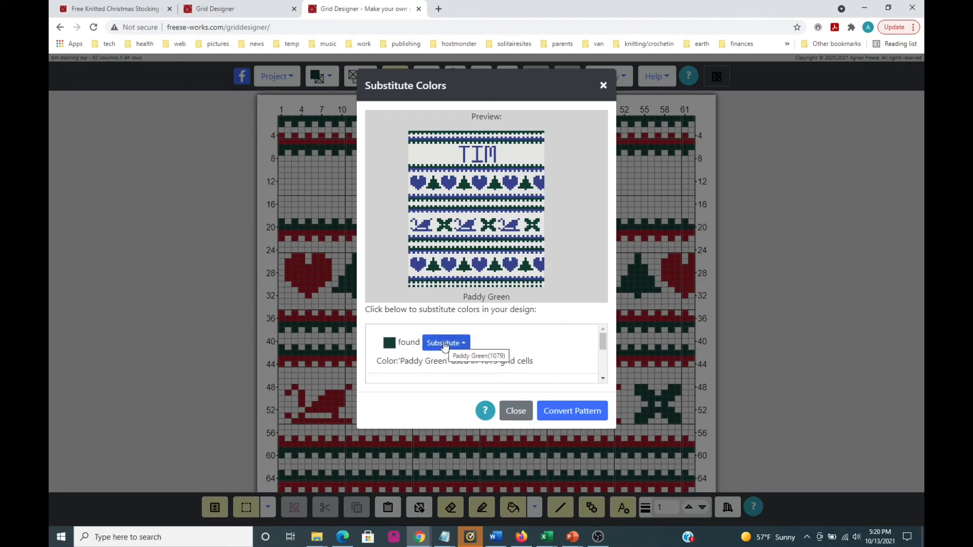
{"action": "left_click", "coordinate": [445, 344]}
{"action": "scroll", "coordinate": [476, 307], "scroll_direction": "down", "scroll_amount": 5}
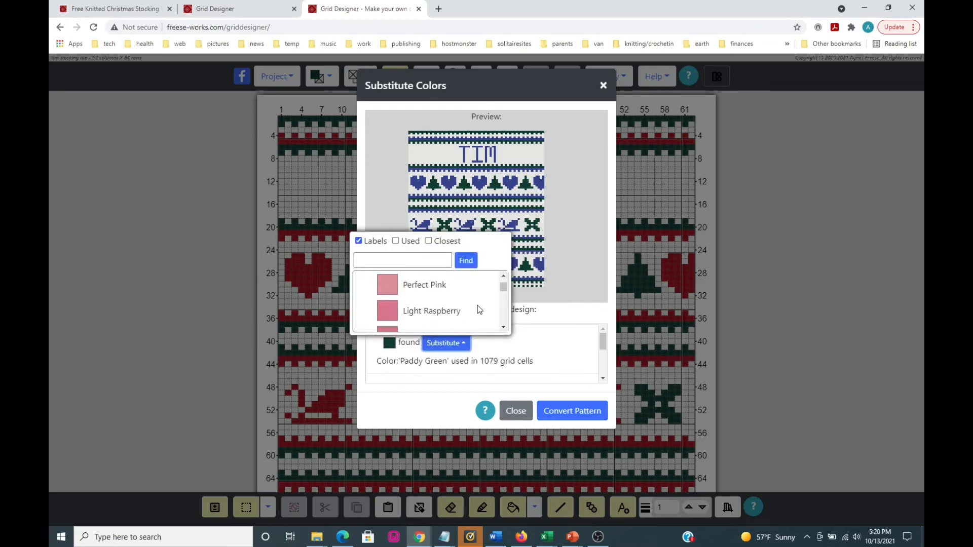
{"action": "scroll", "coordinate": [477, 306], "scroll_direction": "down", "scroll_amount": 8}
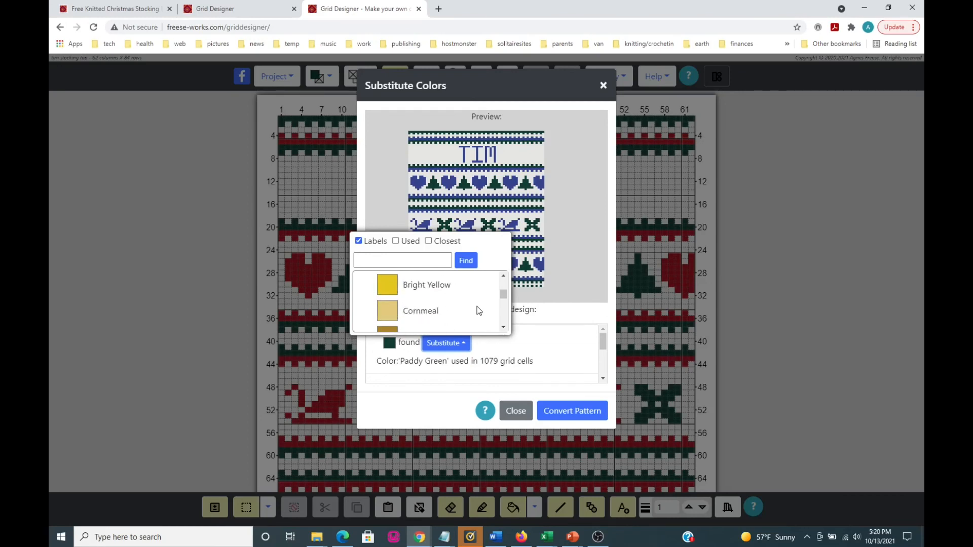
{"action": "scroll", "coordinate": [479, 311], "scroll_direction": "down", "scroll_amount": 8}
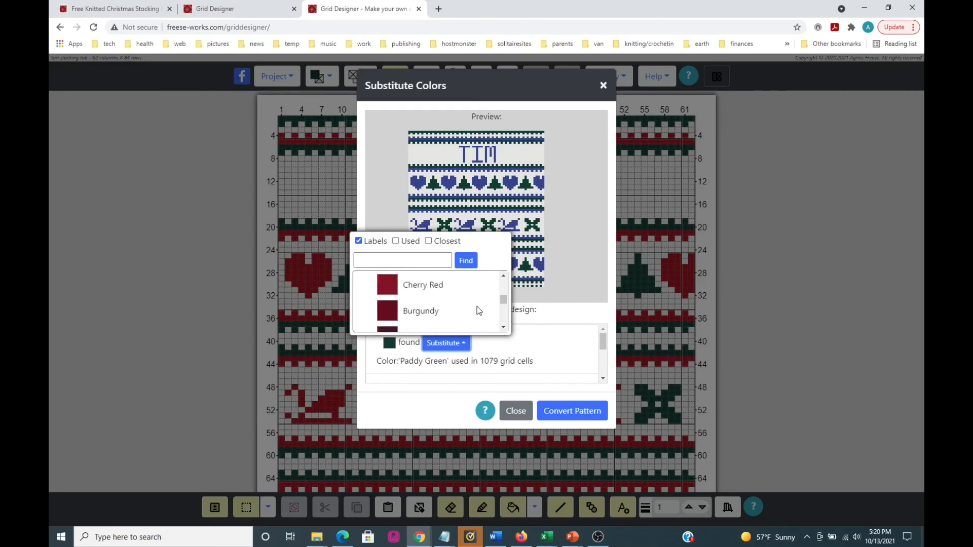
{"action": "scroll", "coordinate": [478, 311], "scroll_direction": "down", "scroll_amount": 8}
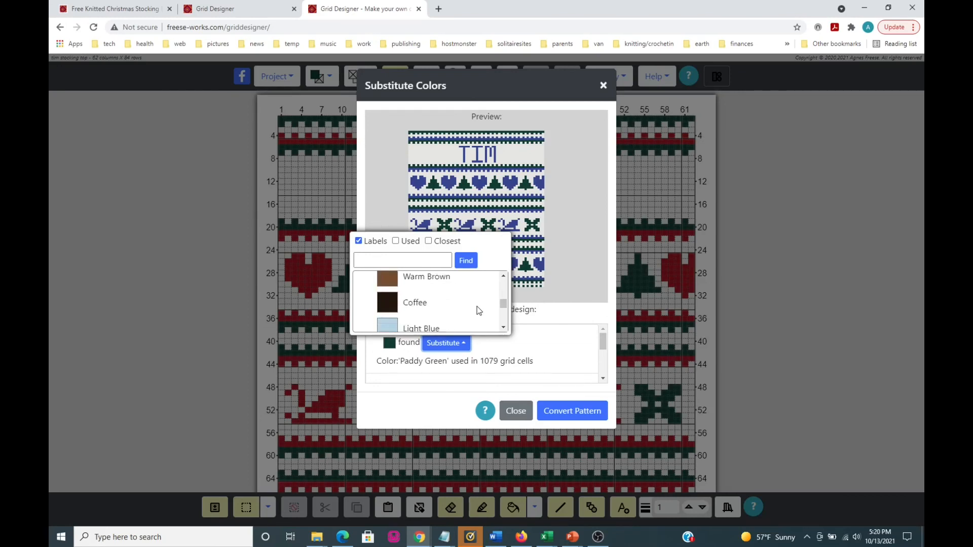
{"action": "scroll", "coordinate": [479, 310], "scroll_direction": "down", "scroll_amount": 8}
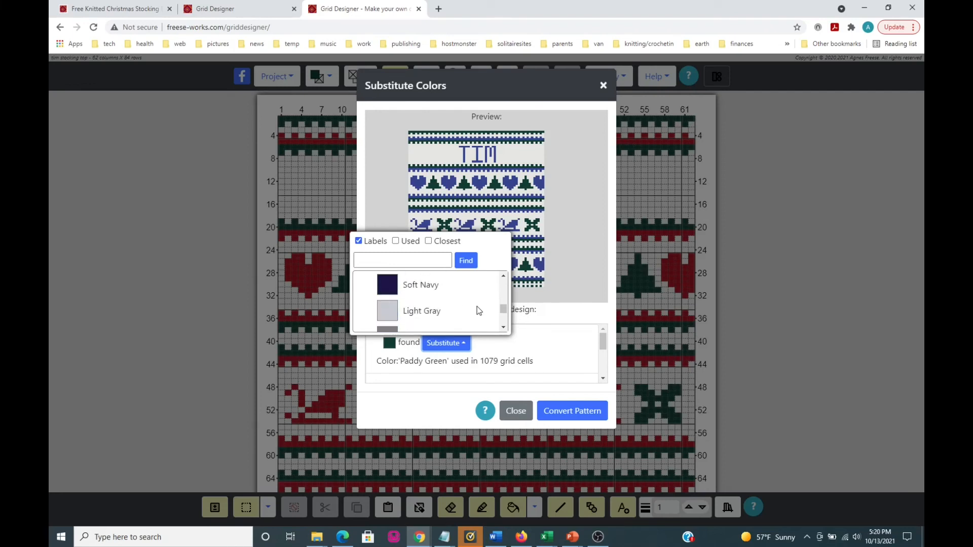
{"action": "scroll", "coordinate": [479, 311], "scroll_direction": "down", "scroll_amount": 2}
{"action": "scroll", "coordinate": [479, 311], "scroll_direction": "up", "scroll_amount": 2}
{"action": "left_click", "coordinate": [385, 310]}
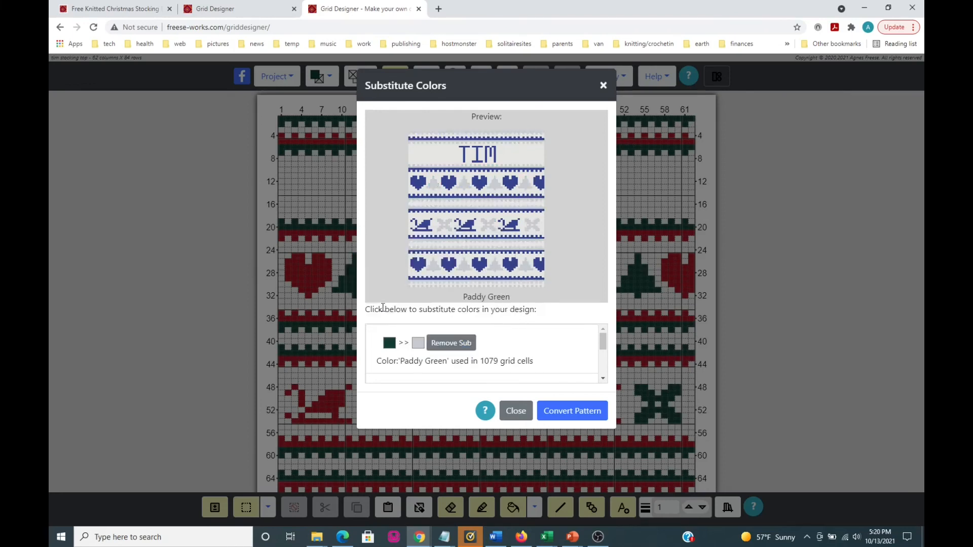
{"action": "left_click", "coordinate": [460, 344]}
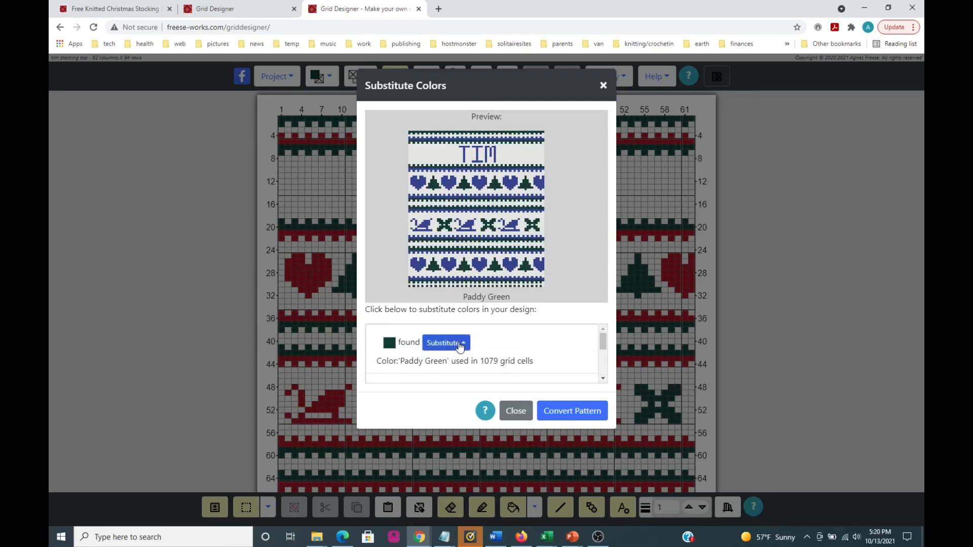
Search the labeled palette for "Gray", substitute Paddy Green with Dusty Gray, and convert the pattern
{"action": "left_click", "coordinate": [460, 344]}
{"action": "scroll", "coordinate": [467, 309], "scroll_direction": "down", "scroll_amount": 5}
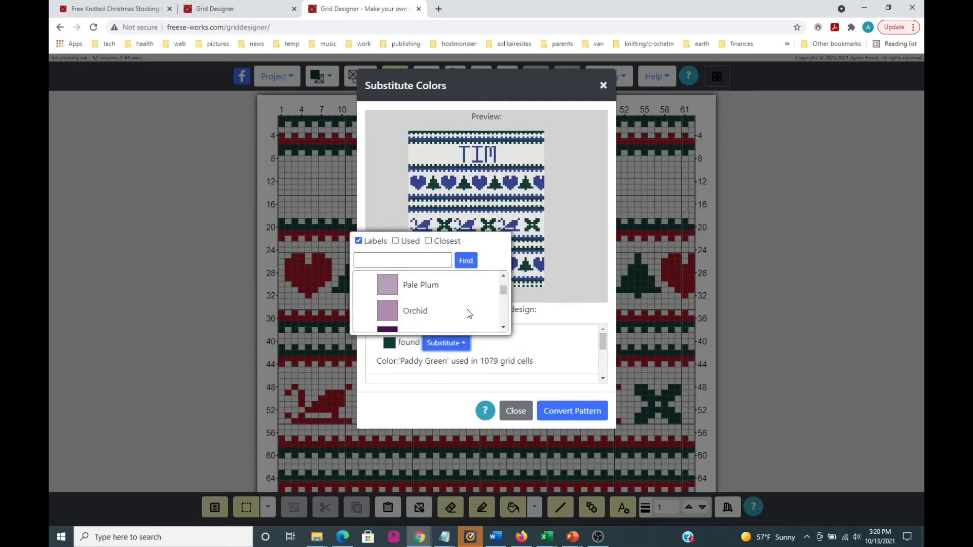
{"action": "left_click", "coordinate": [371, 260]}
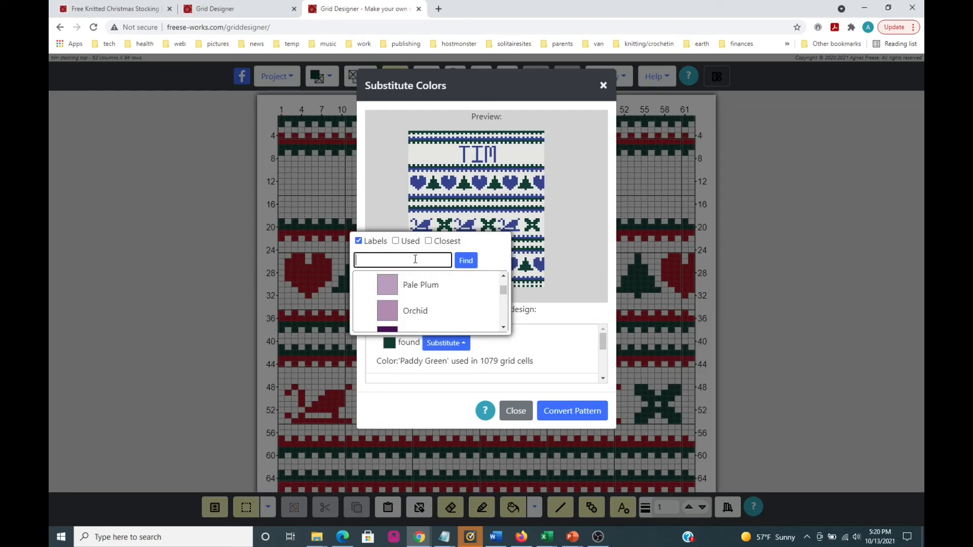
{"action": "type", "text": "Gray"}
{"action": "left_click", "coordinate": [465, 261]}
{"action": "left_click", "coordinate": [464, 261]}
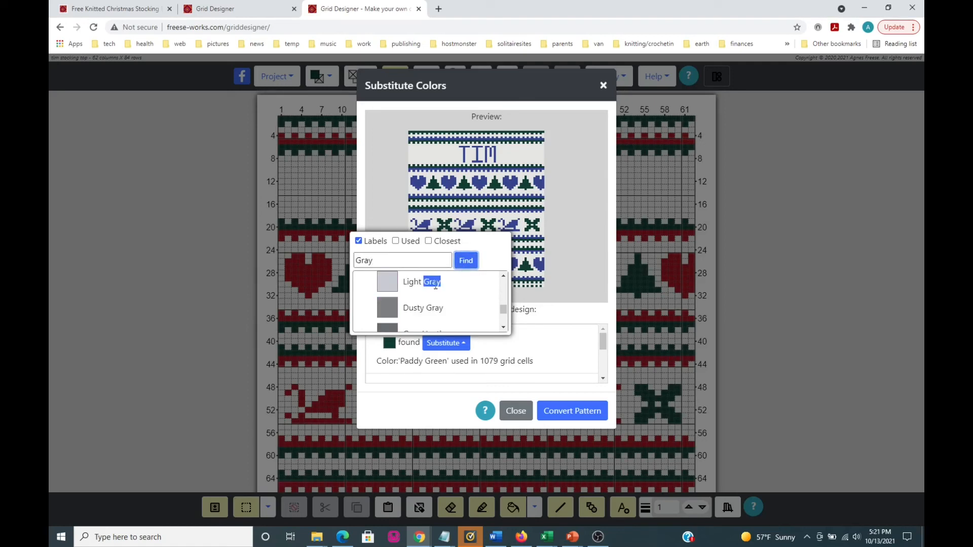
{"action": "left_click", "coordinate": [466, 263]}
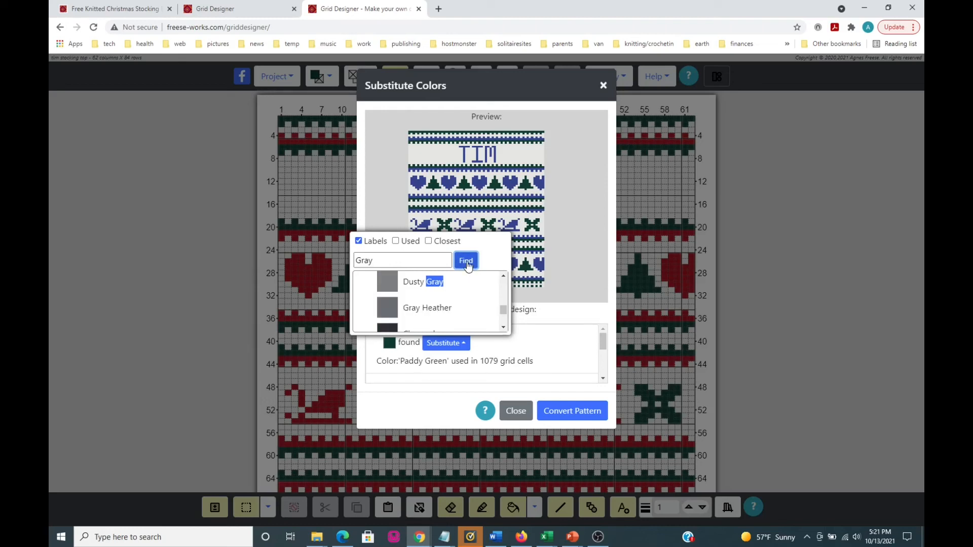
{"action": "left_click", "coordinate": [466, 263]}
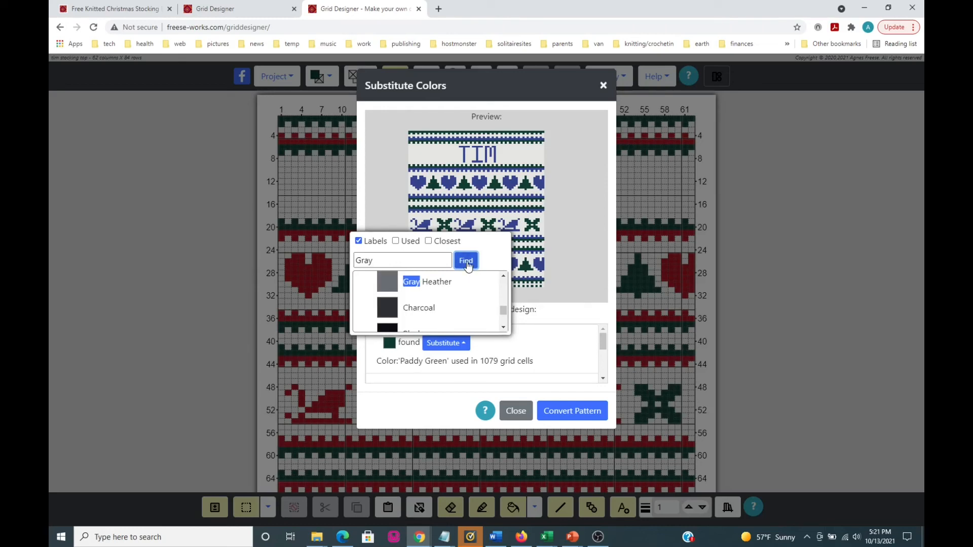
{"action": "left_click", "coordinate": [466, 262]}
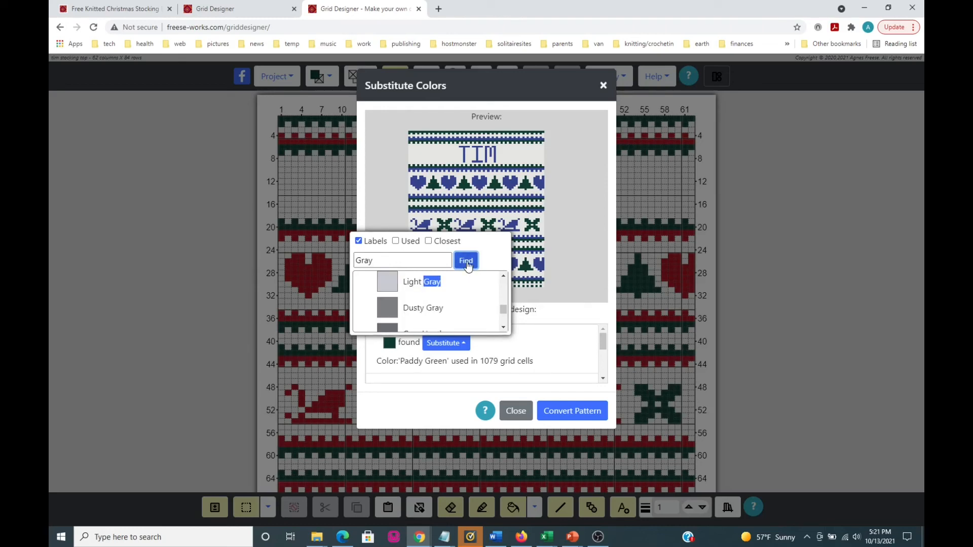
{"action": "left_click", "coordinate": [388, 312]}
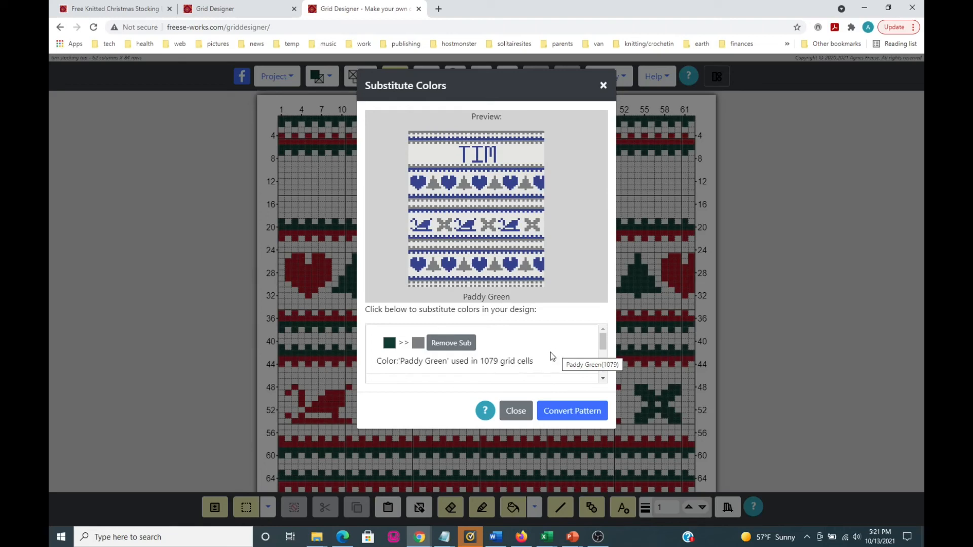
{"action": "left_click", "coordinate": [566, 414]}
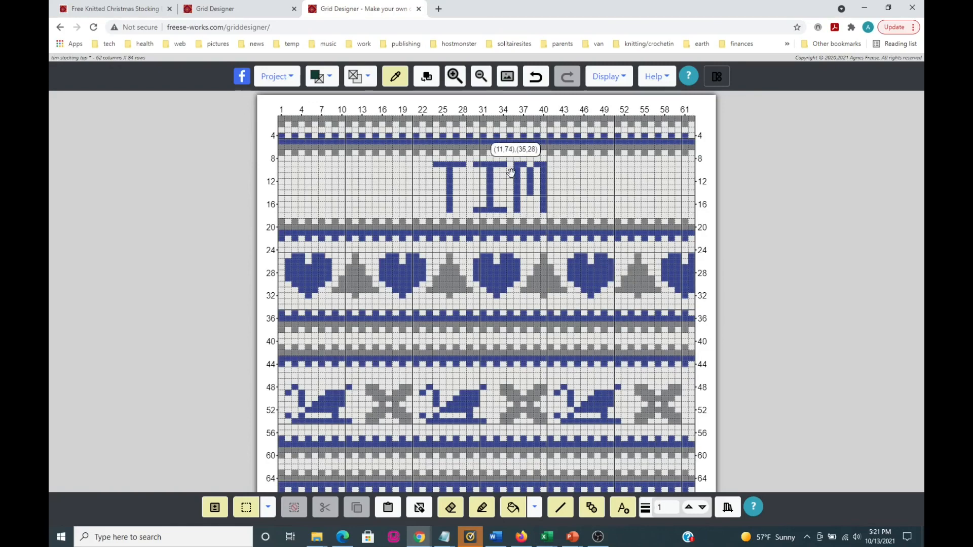
Show the whole recolored stocking top design and save the project under its existing name
{"action": "left_click", "coordinate": [481, 76]}
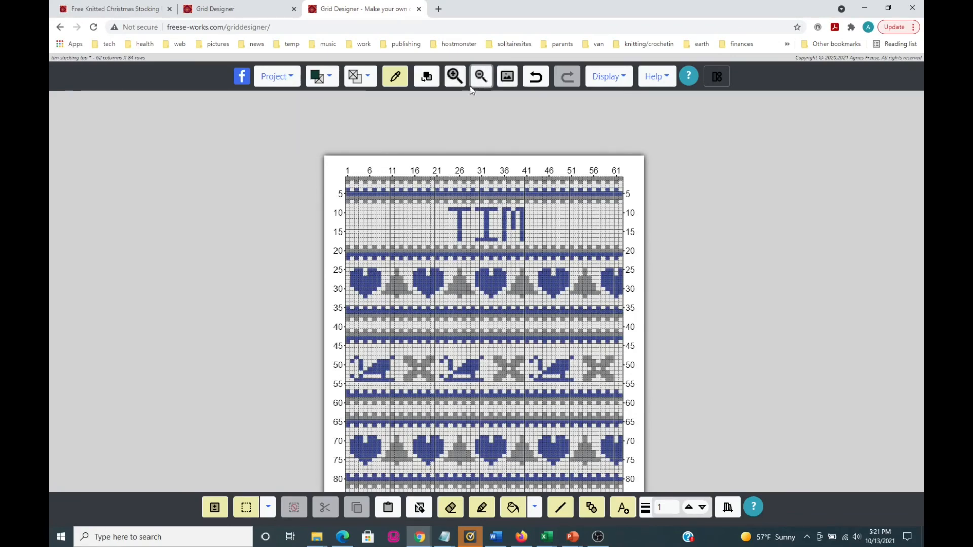
{"action": "left_click", "coordinate": [507, 81]}
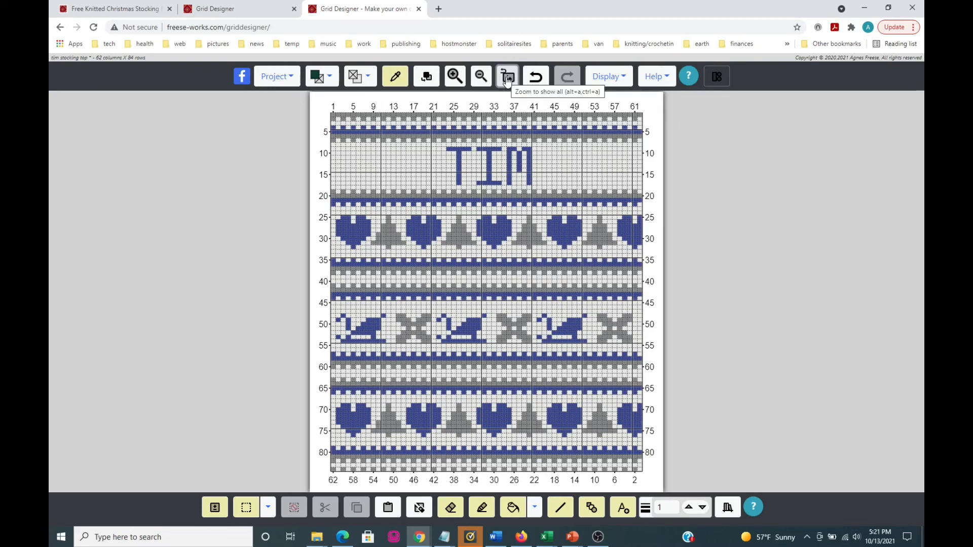
{"action": "left_click", "coordinate": [507, 80]}
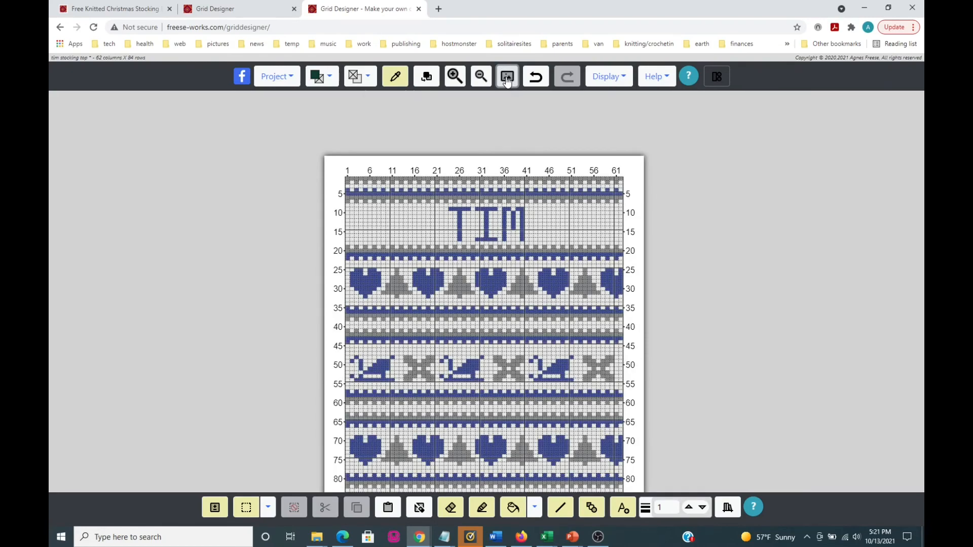
{"action": "left_click", "coordinate": [507, 80]}
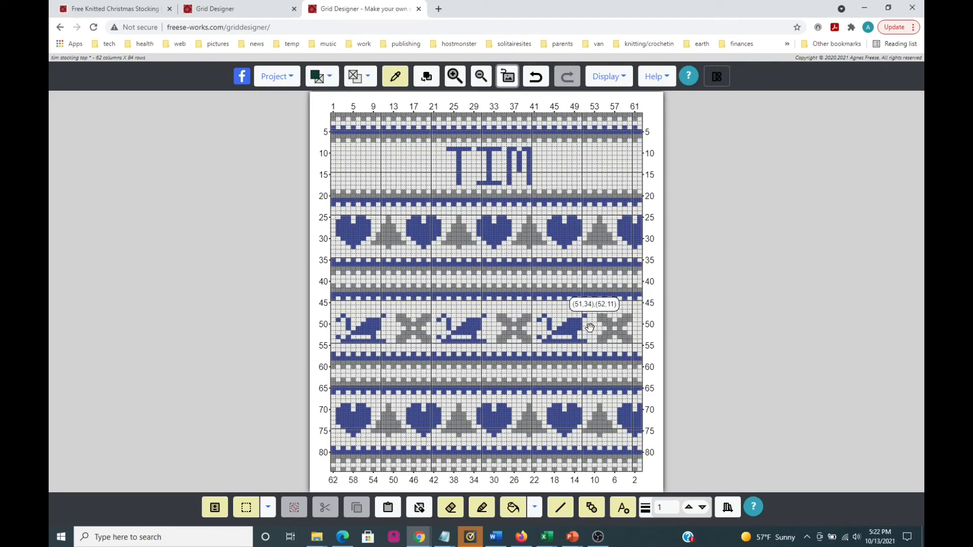
{"action": "left_click", "coordinate": [277, 76]}
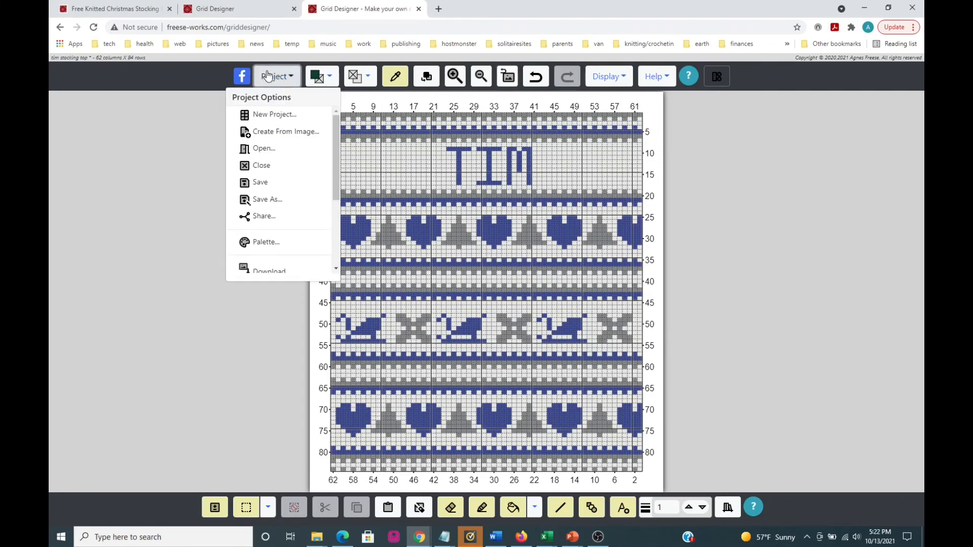
{"action": "left_click", "coordinate": [258, 184]}
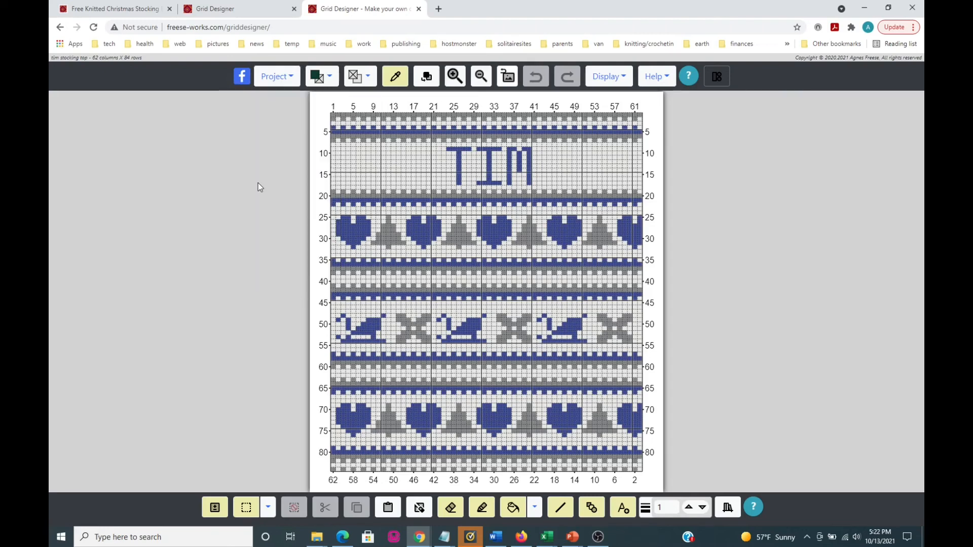
Open the print preview for the recolored stocking top design
{"action": "left_click", "coordinate": [276, 76]}
{"action": "scroll", "coordinate": [269, 243], "scroll_direction": "down", "scroll_amount": 2}
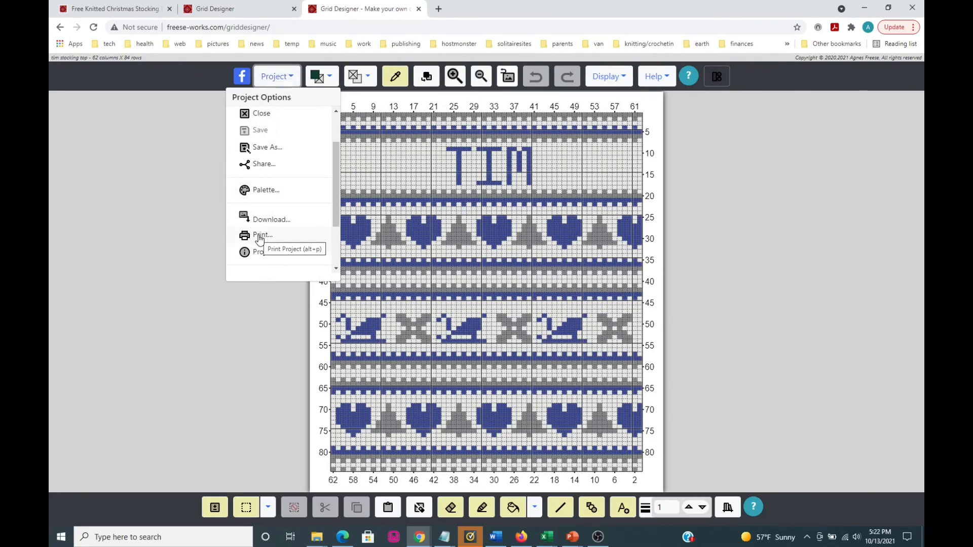
{"action": "left_click", "coordinate": [259, 237]}
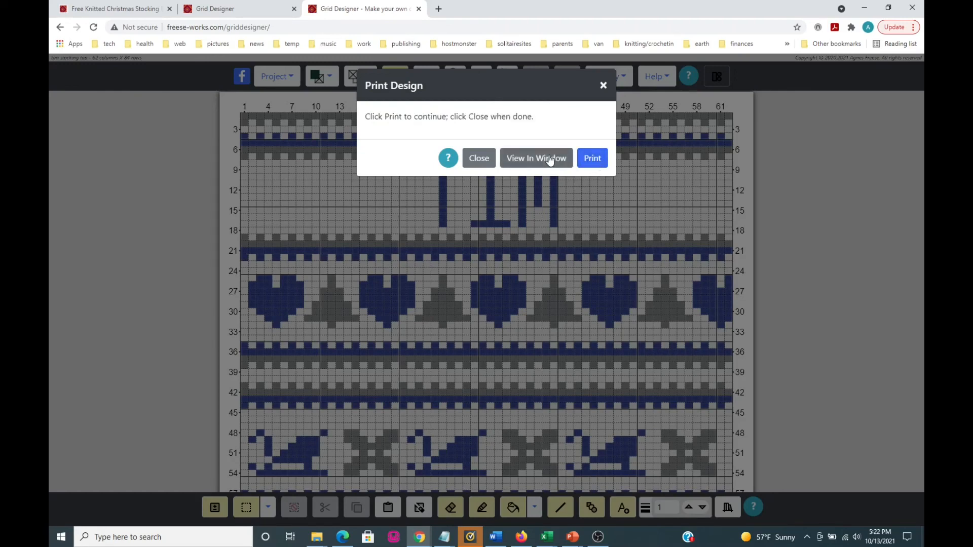
{"action": "left_click", "coordinate": [593, 159]}
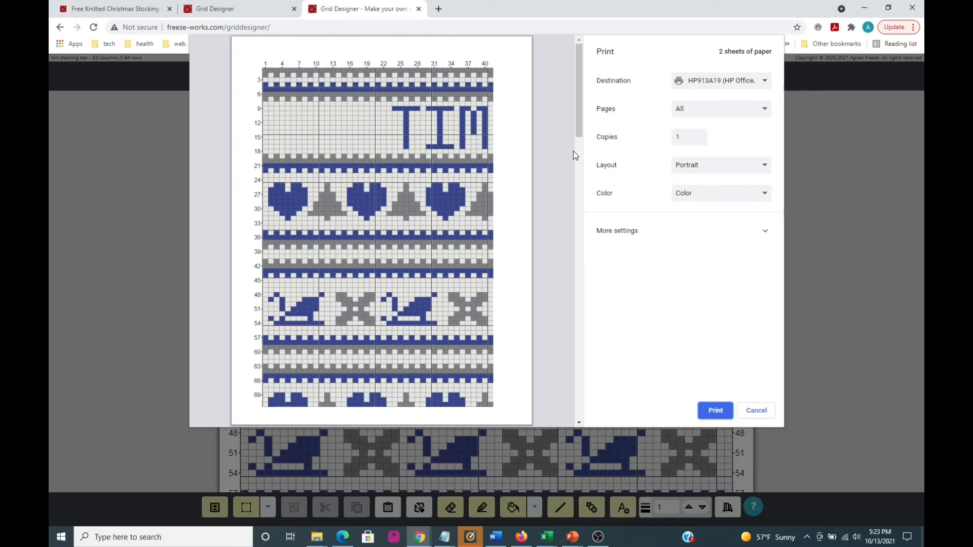
Check all preview pages, print one color copy in Portrait layout, and close the Print Design dialog
{"action": "left_click_drag", "start_coordinate": [579, 117], "coordinate": [584, 223]}
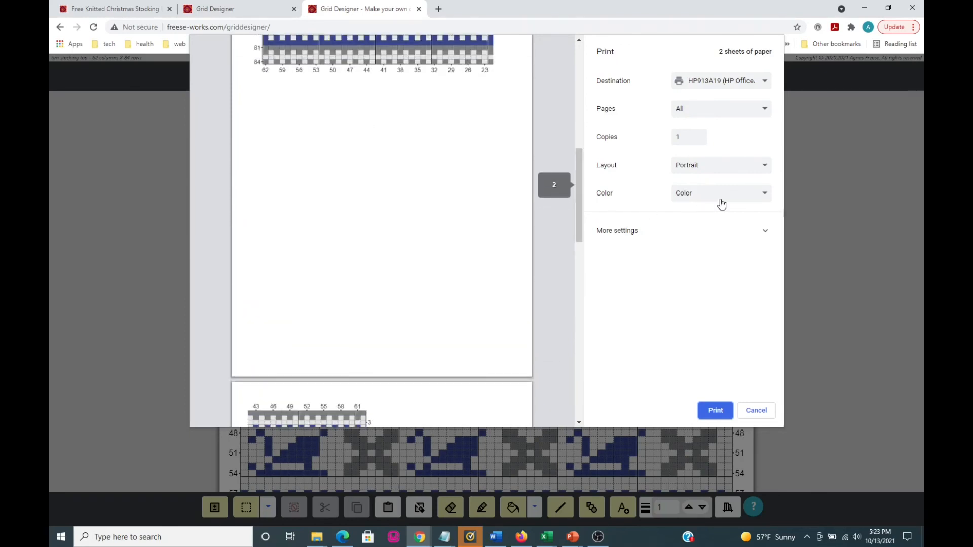
{"action": "left_click", "coordinate": [732, 168]}
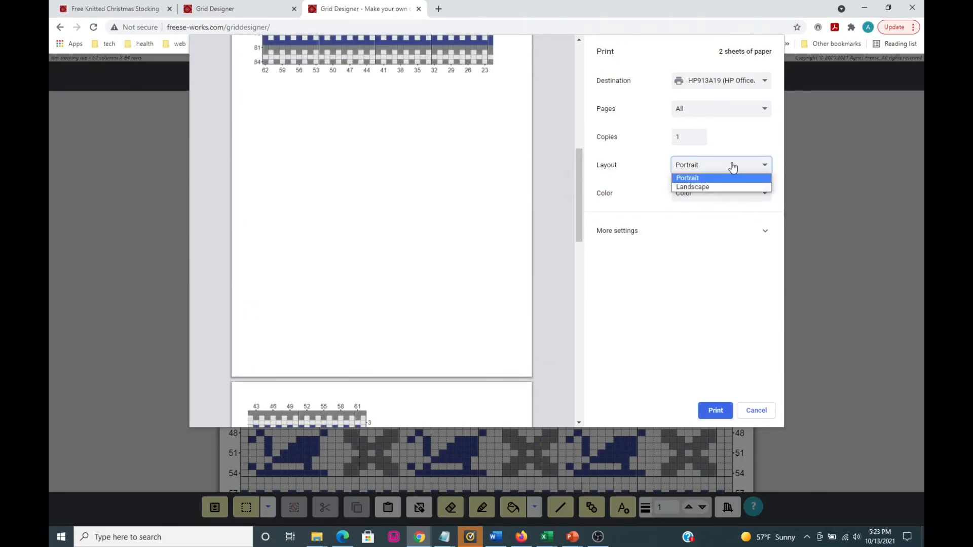
{"action": "left_click", "coordinate": [722, 167]}
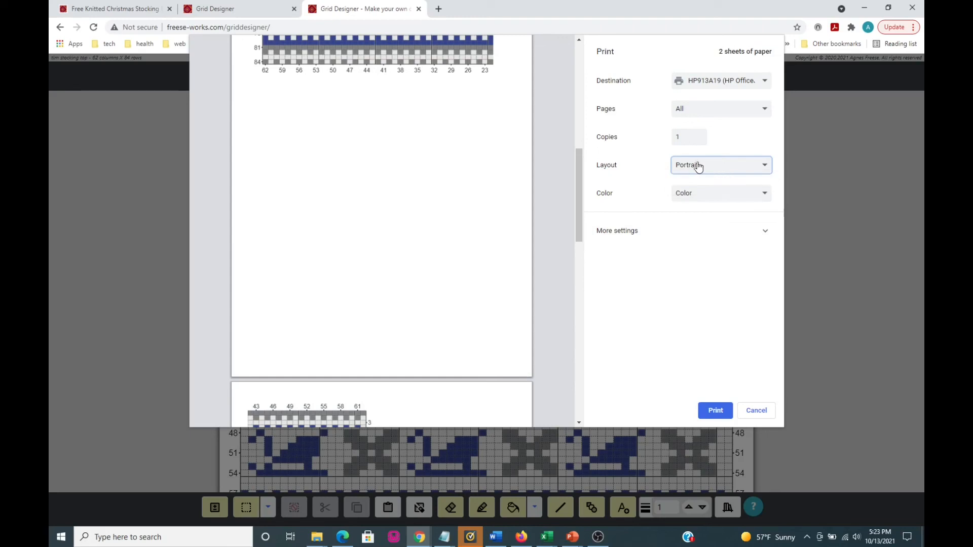
{"action": "left_click_drag", "start_coordinate": [577, 186], "coordinate": [588, 332]}
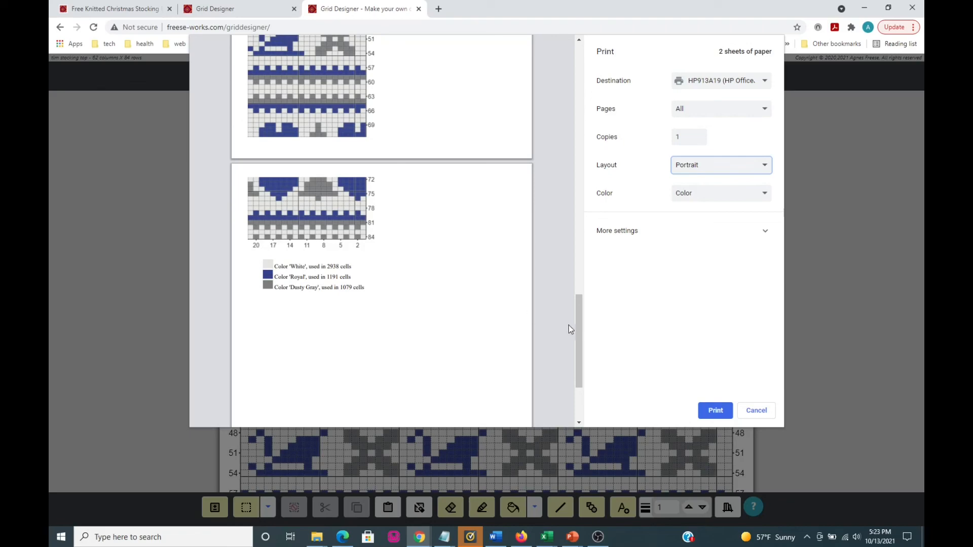
{"action": "left_click_drag", "start_coordinate": [579, 331], "coordinate": [590, 77]}
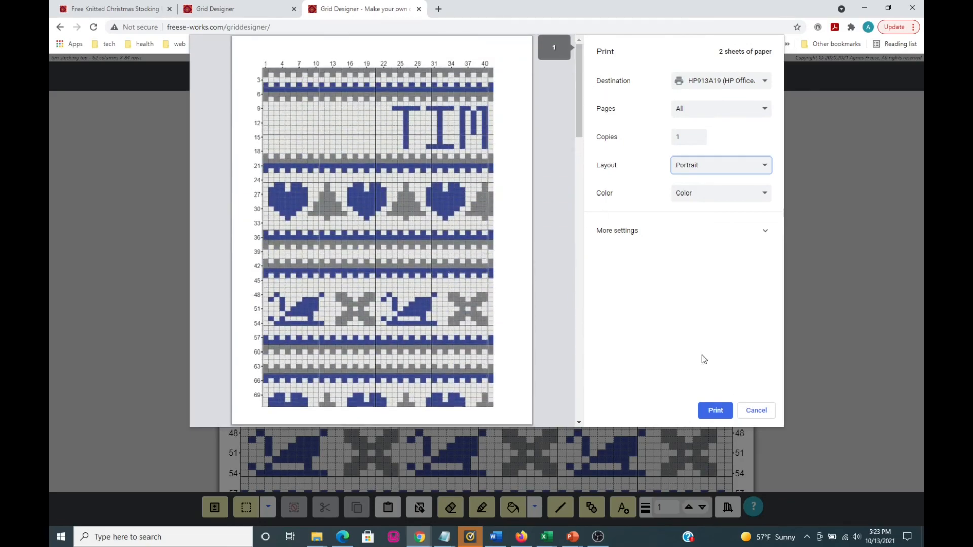
{"action": "left_click", "coordinate": [714, 411]}
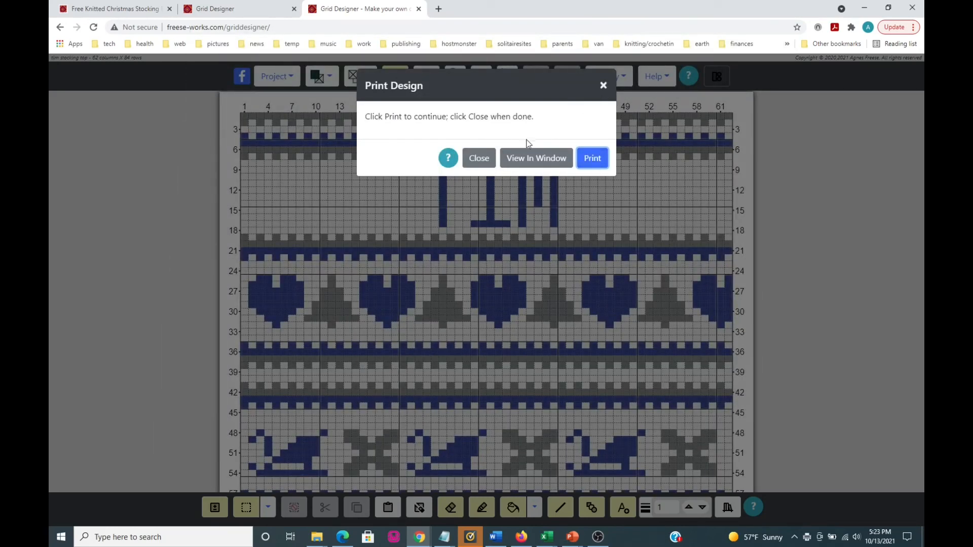
{"action": "left_click", "coordinate": [477, 157]}
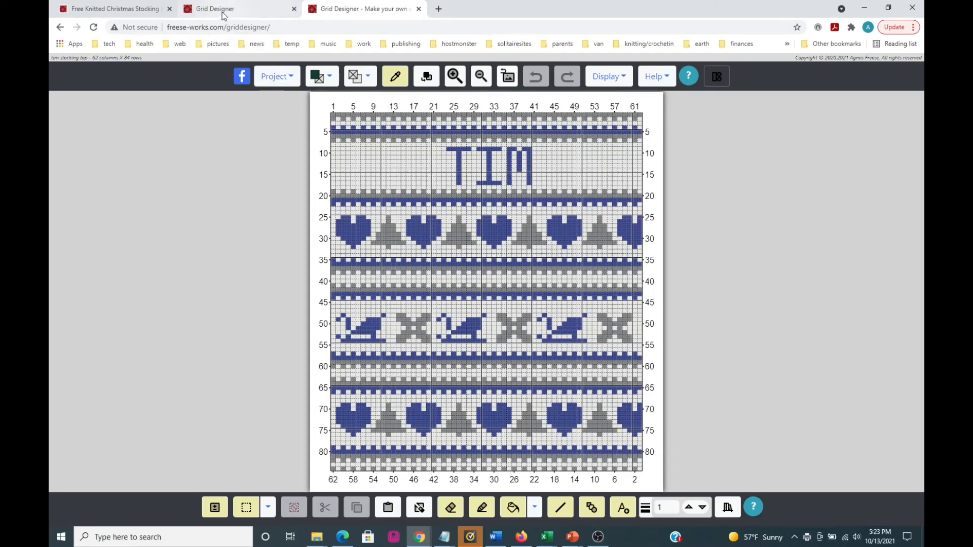
Open the shared "stocking bottom" project from the knitted stocking pattern page and load a copy into the Grid Designer
{"action": "left_click", "coordinate": [104, 14]}
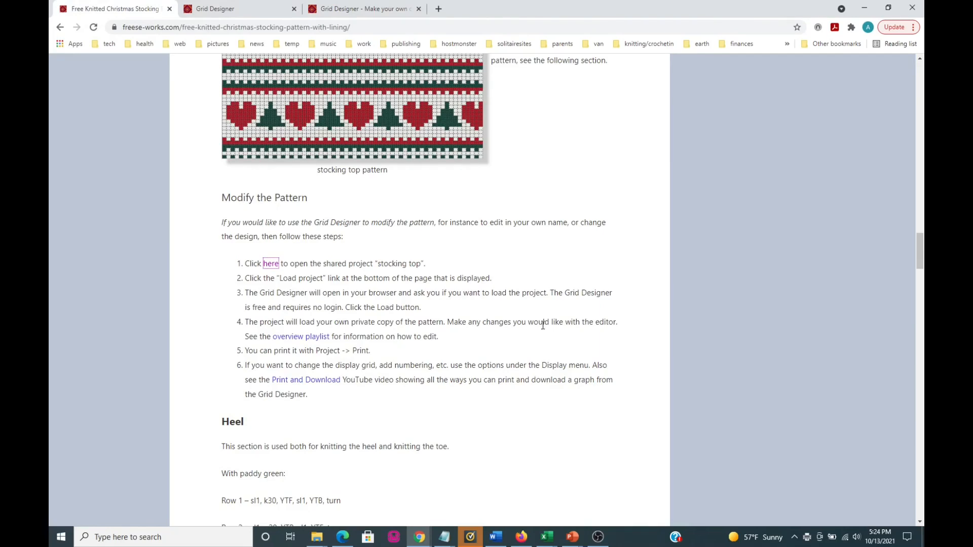
{"action": "scroll", "coordinate": [542, 324], "scroll_direction": "down", "scroll_amount": 5}
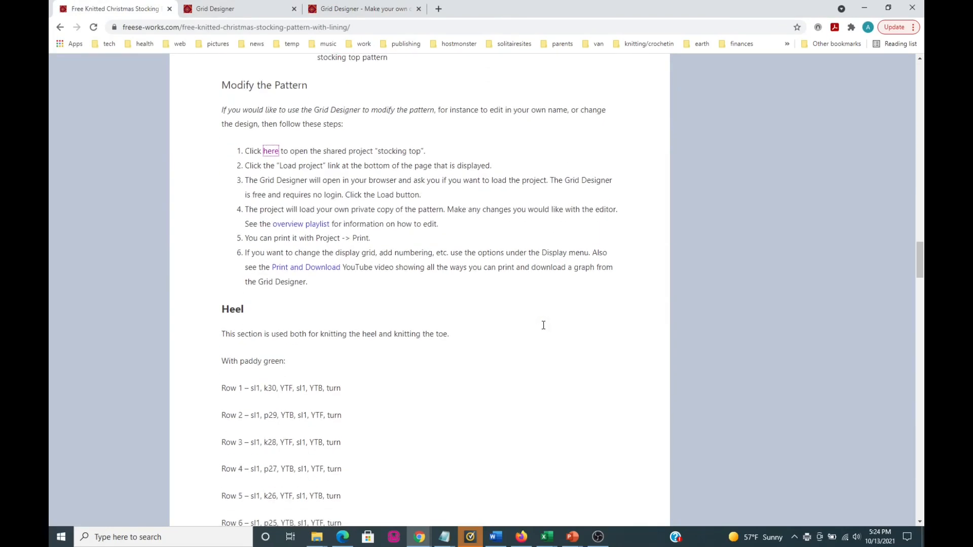
{"action": "scroll", "coordinate": [543, 325], "scroll_direction": "down", "scroll_amount": 20}
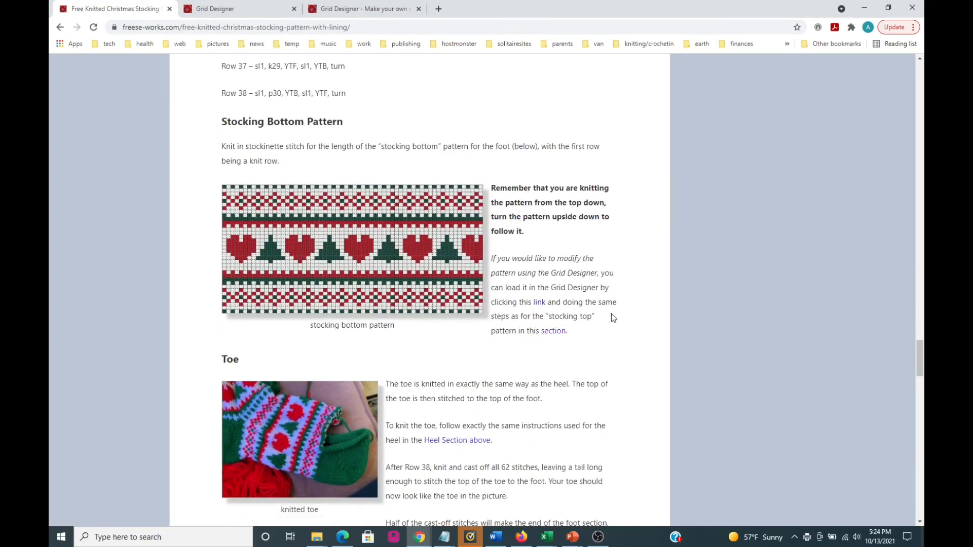
{"action": "scroll", "coordinate": [612, 316], "scroll_direction": "down", "scroll_amount": 1}
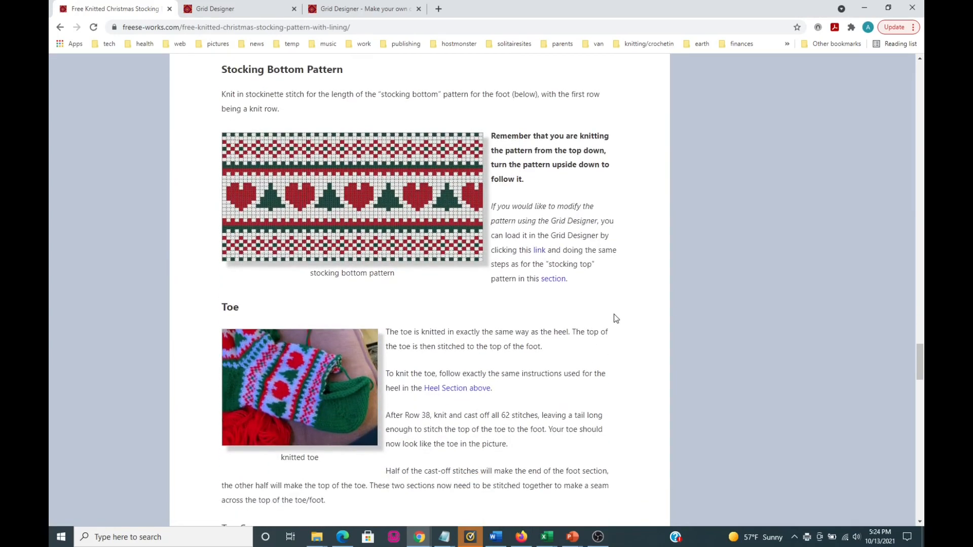
{"action": "left_click", "coordinate": [539, 250]}
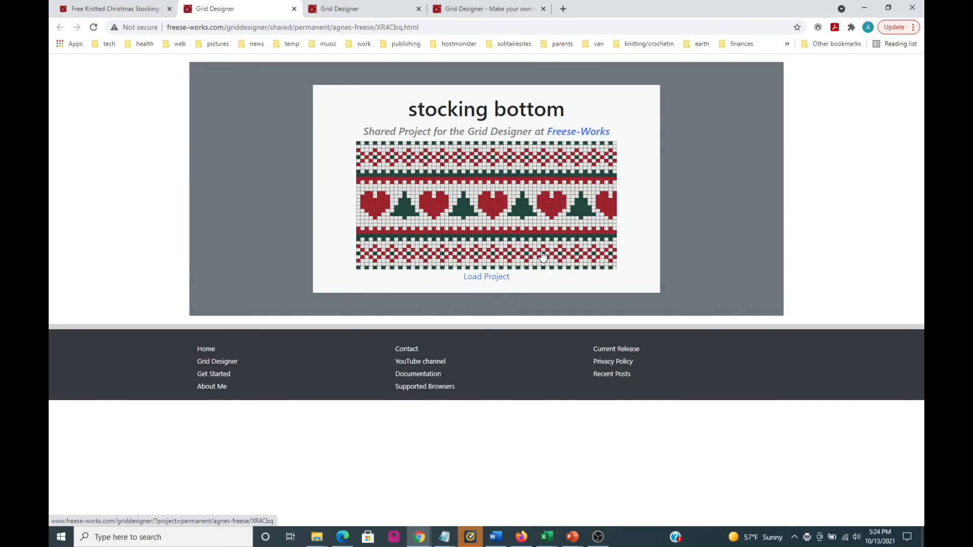
{"action": "left_click", "coordinate": [485, 278]}
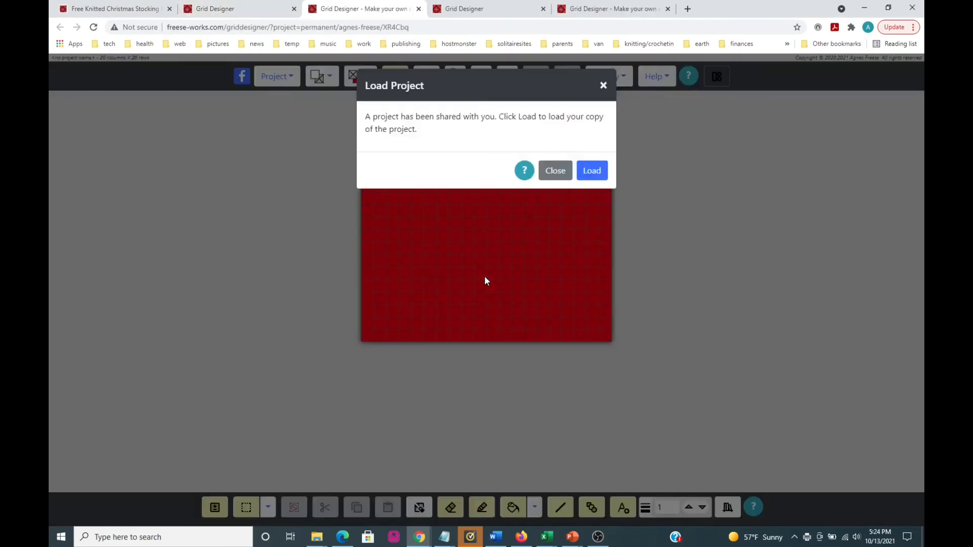
{"action": "left_click", "coordinate": [592, 172]}
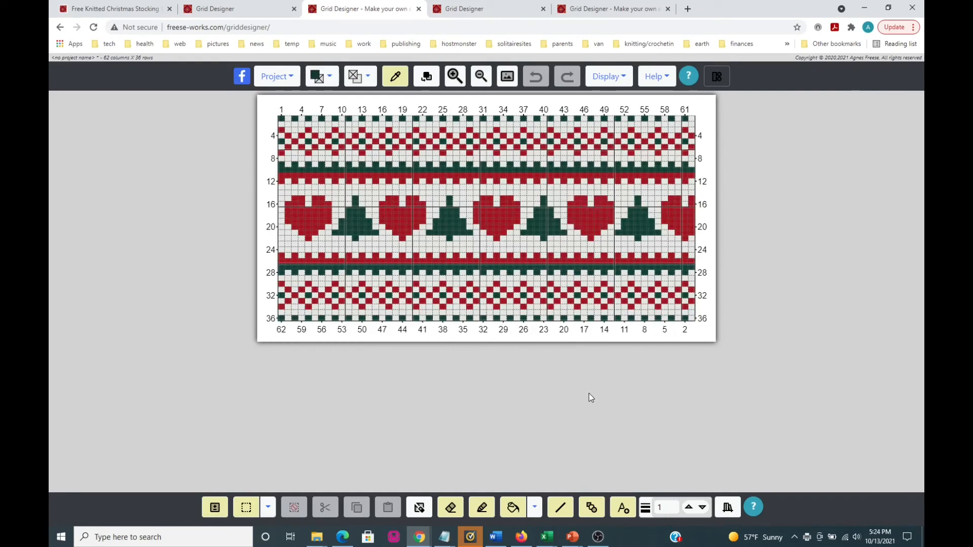
Substitute the Hot Red color in the stocking bottom design with Royal, finding the replacement by its label
{"action": "left_click", "coordinate": [427, 77]}
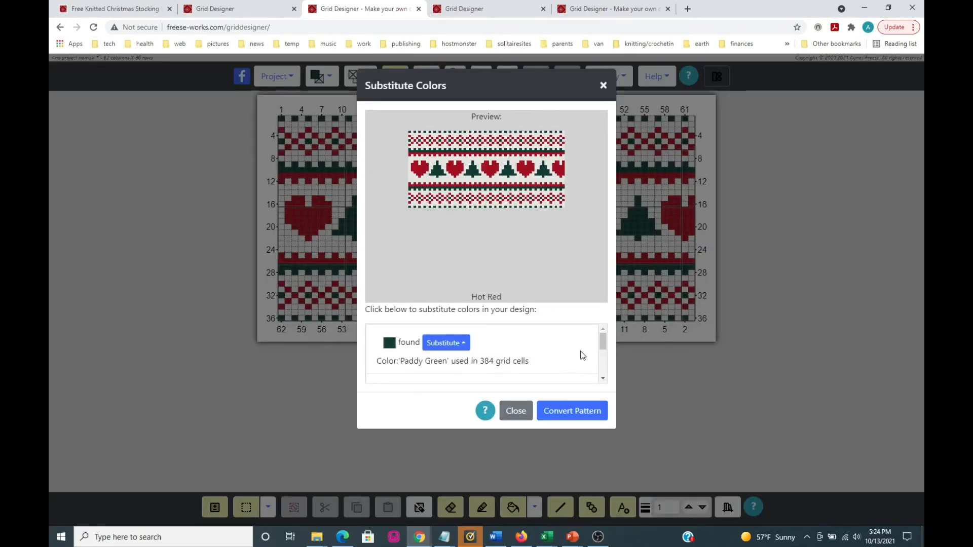
{"action": "mouse_move", "coordinate": [605, 343]}
{"action": "left_mouse_down"}
{"action": "mouse_move", "coordinate": [608, 370]}
{"action": "mouse_move", "coordinate": [607, 339]}
{"action": "left_mouse_up"}
{"action": "left_click", "coordinate": [420, 172]}
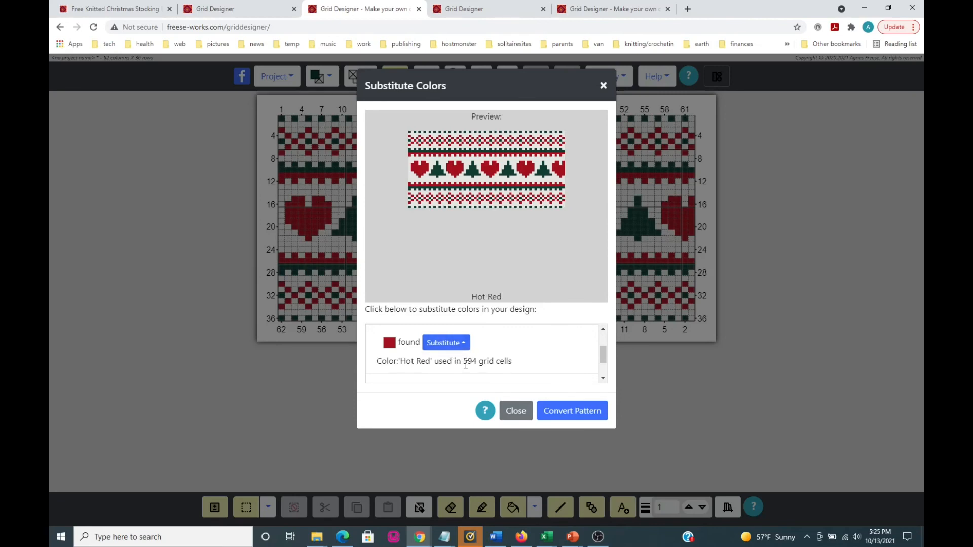
{"action": "left_click", "coordinate": [463, 345]}
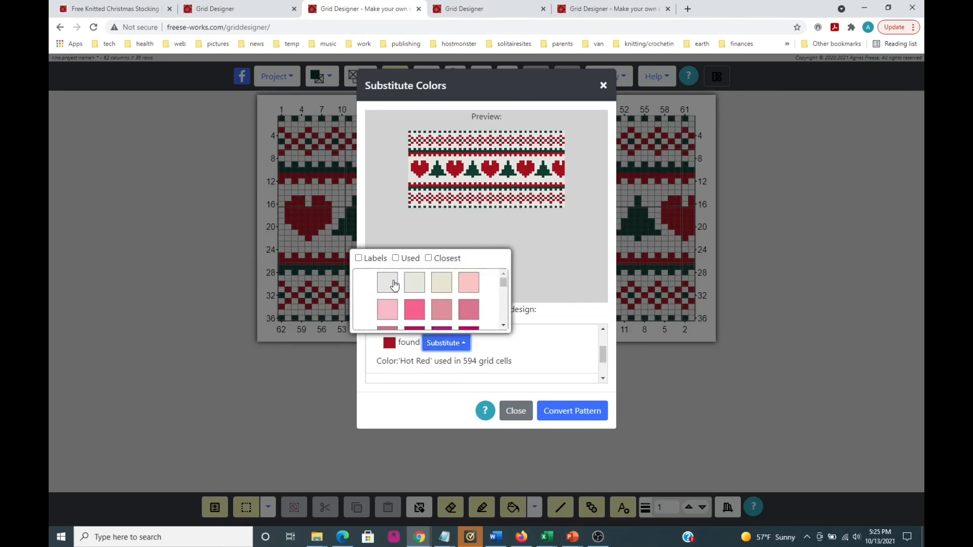
{"action": "left_click", "coordinate": [359, 258]}
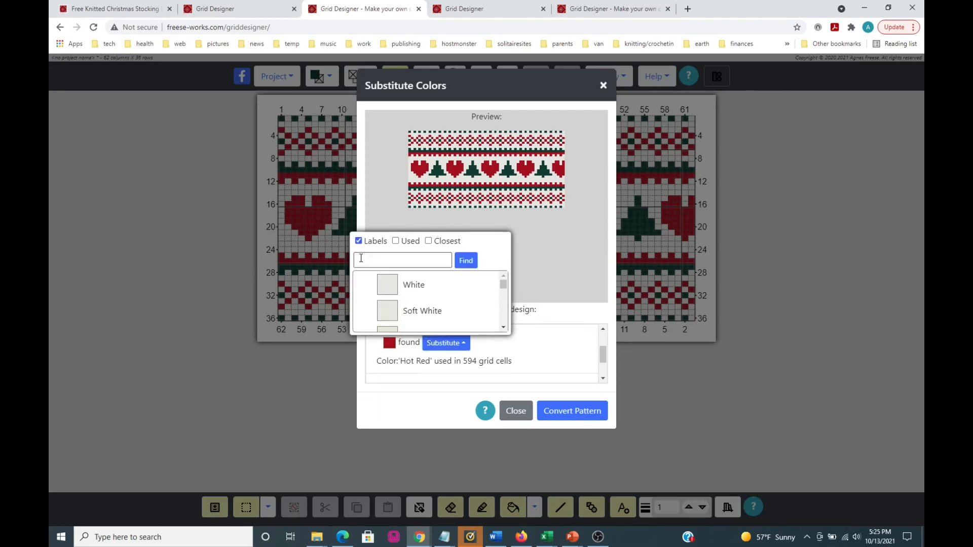
{"action": "left_click", "coordinate": [383, 261]}
{"action": "type", "text": "Royal"}
{"action": "left_click", "coordinate": [466, 260]}
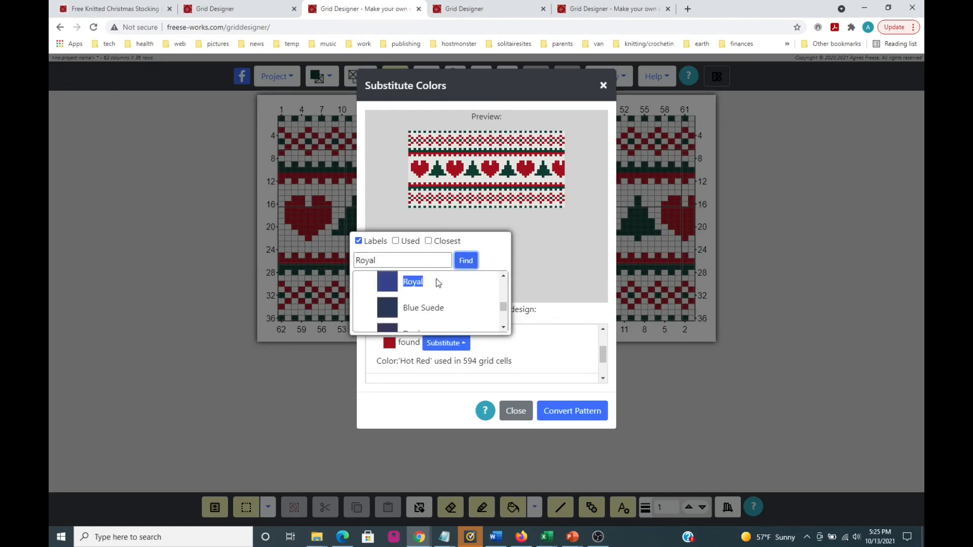
{"action": "left_click", "coordinate": [387, 282]}
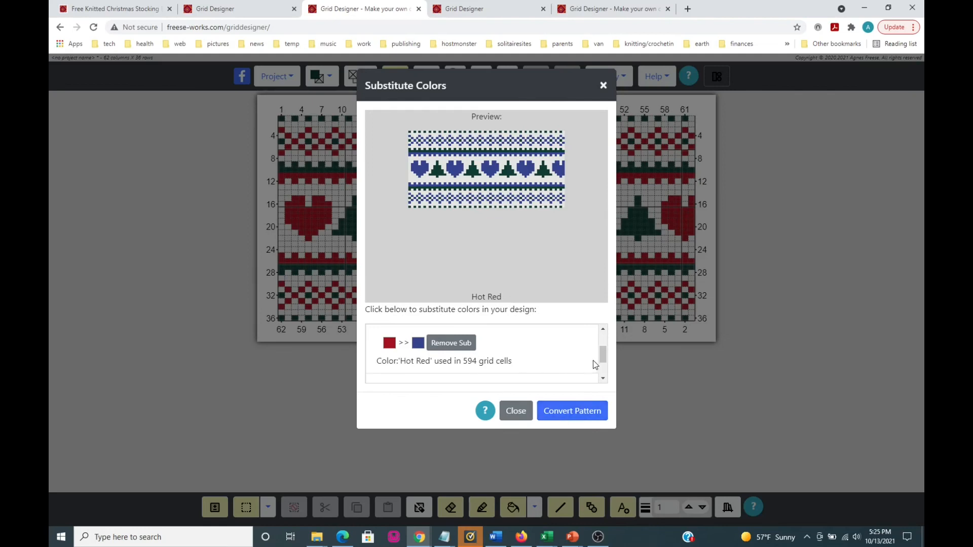
Substitute Paddy Green with Dusty Gray and convert the stocking bottom pattern to the new colors
{"action": "left_click_drag", "start_coordinate": [604, 358], "coordinate": [604, 345]}
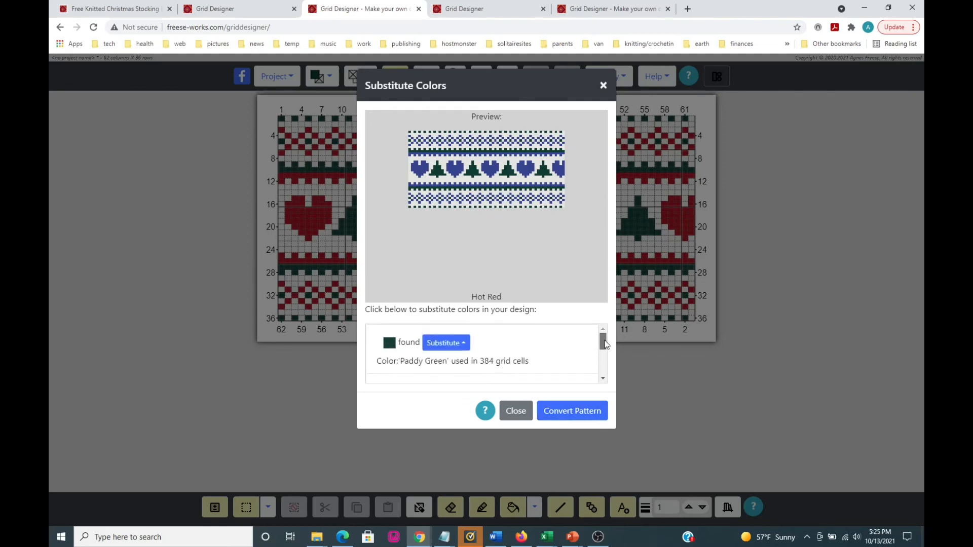
{"action": "left_click", "coordinate": [455, 347]}
{"action": "left_click", "coordinate": [374, 260]}
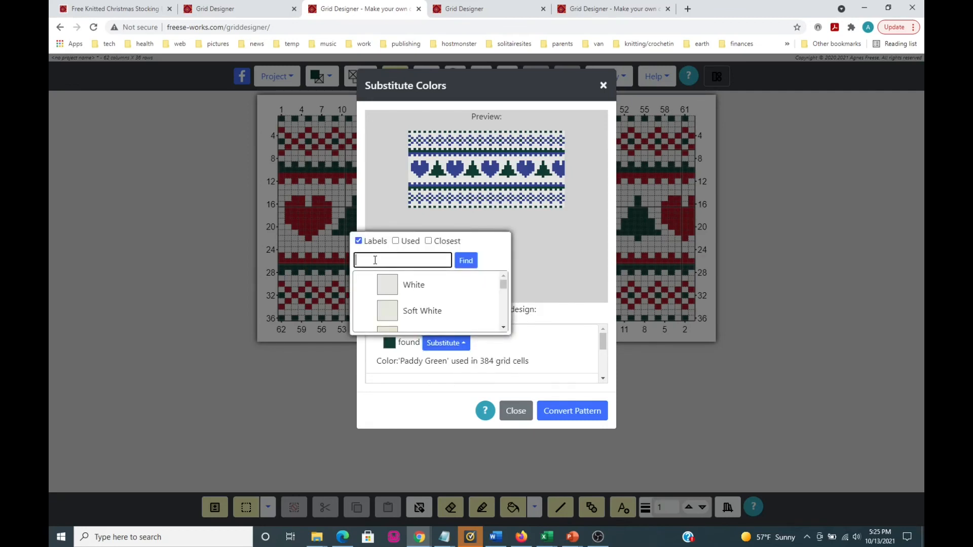
{"action": "type", "text": "Gray"}
{"action": "left_click", "coordinate": [466, 261]}
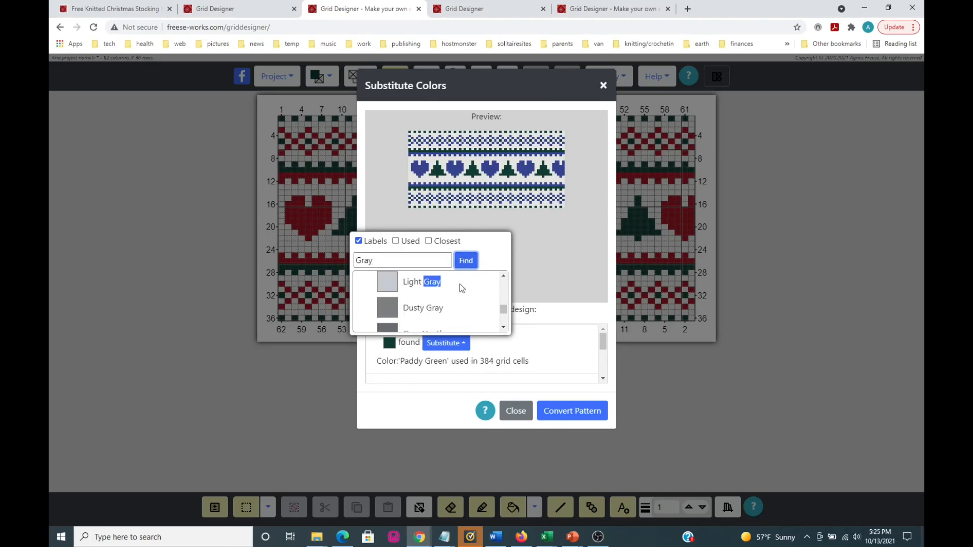
{"action": "left_click", "coordinate": [391, 308]}
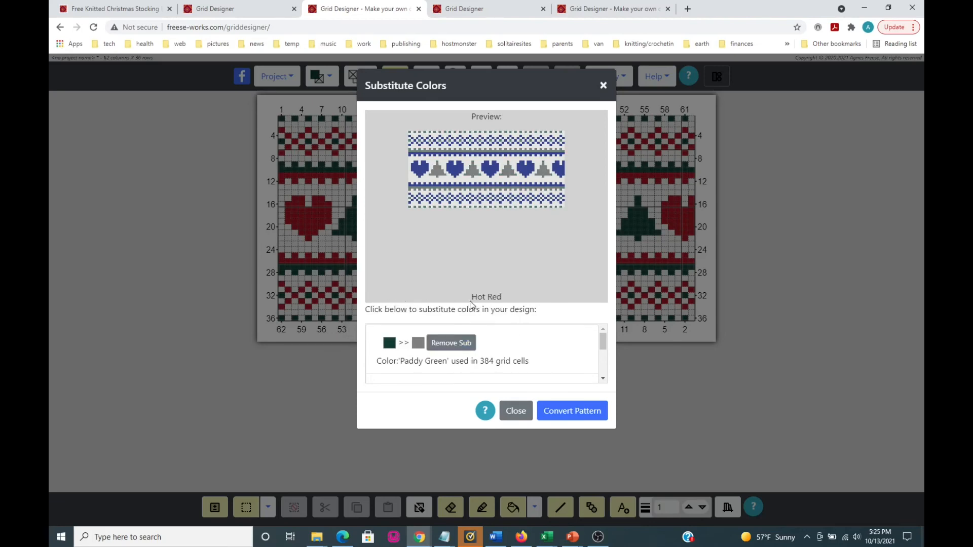
{"action": "left_click", "coordinate": [566, 421]}
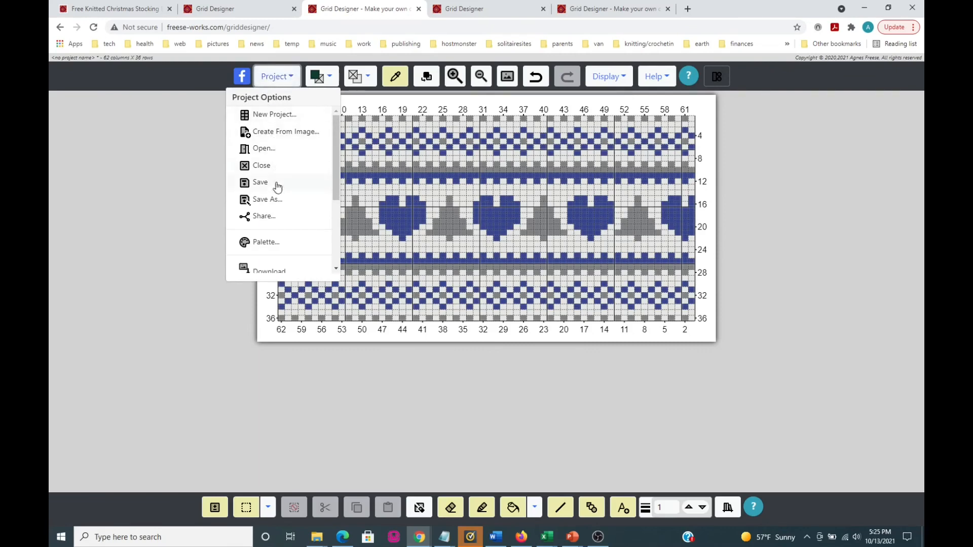
Save the recolored project under the recipient's first name followed by "stocking bottom"
{"action": "left_click", "coordinate": [258, 184]}
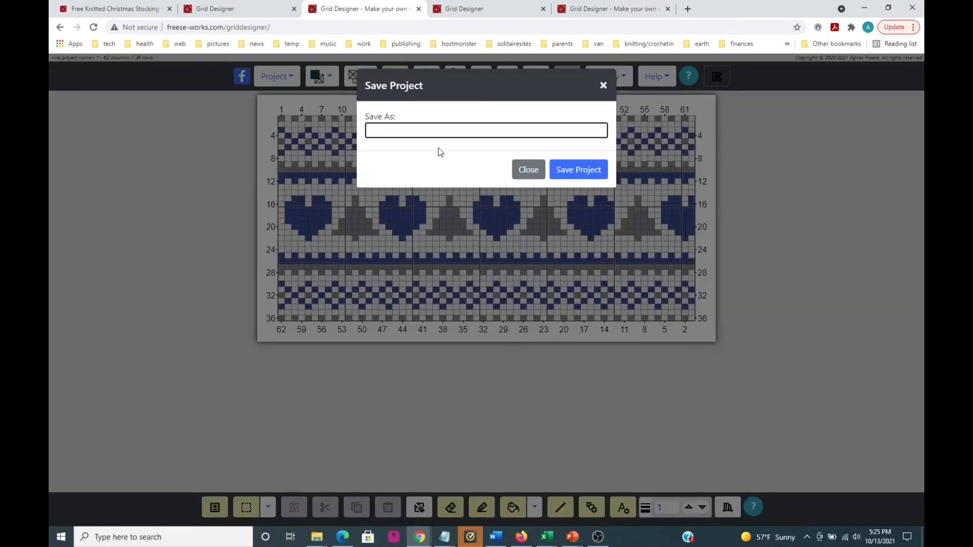
{"action": "type", "text": "tim stocking bottom"}
{"action": "left_click", "coordinate": [579, 169]}
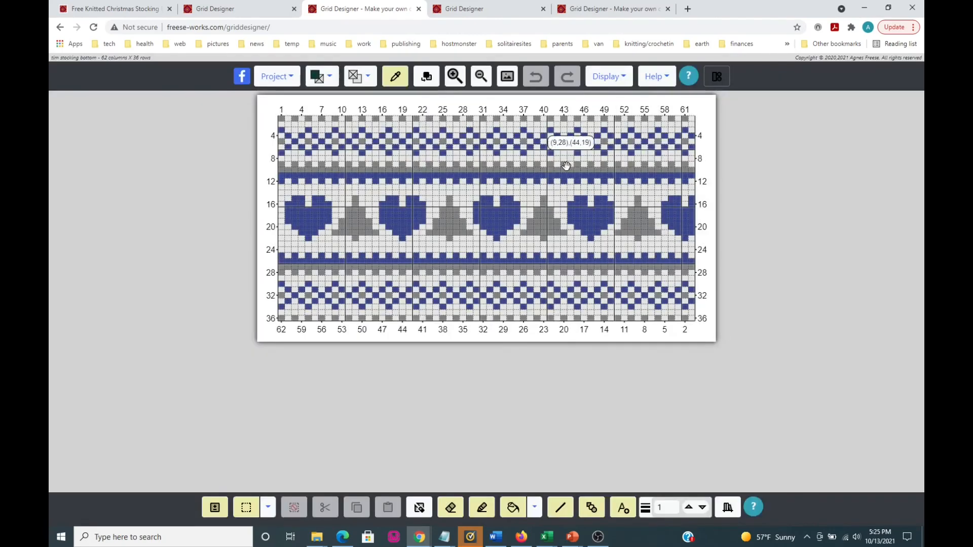
Print one color copy of all pages of the stocking bottom design in Portrait layout, and close the Print Design dialog
{"action": "left_click", "coordinate": [275, 84]}
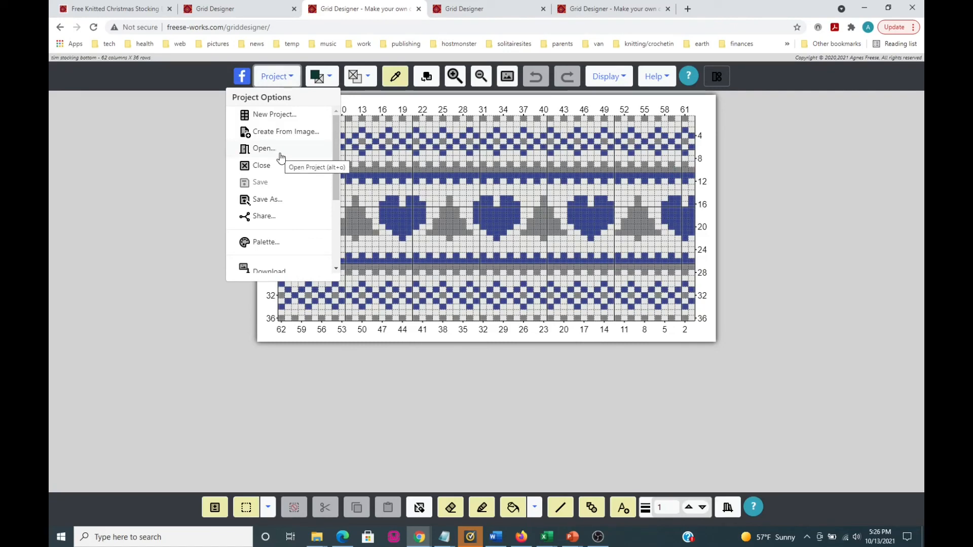
{"action": "scroll", "coordinate": [264, 251], "scroll_direction": "down", "scroll_amount": 2}
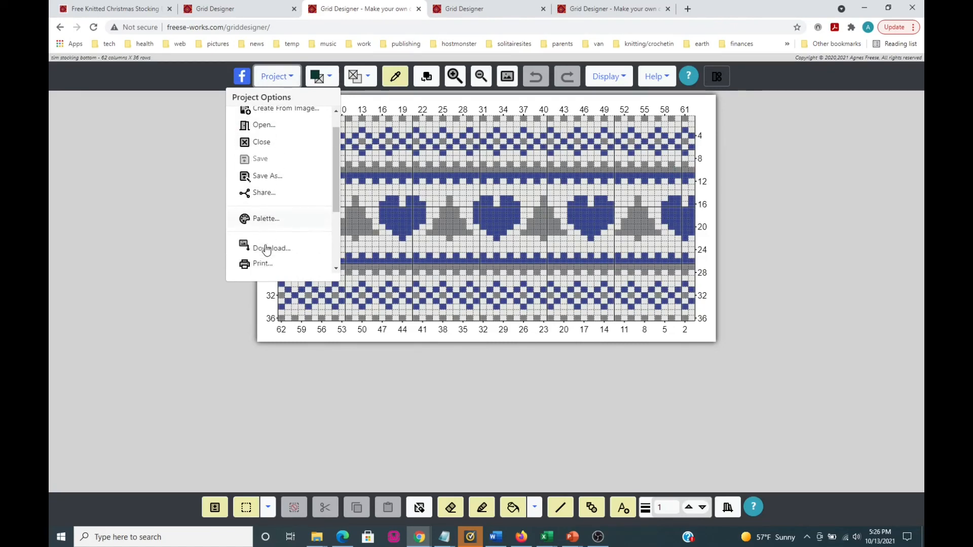
{"action": "scroll", "coordinate": [263, 233], "scroll_direction": "down", "scroll_amount": 2}
{"action": "scroll", "coordinate": [260, 224], "scroll_direction": "up", "scroll_amount": 2}
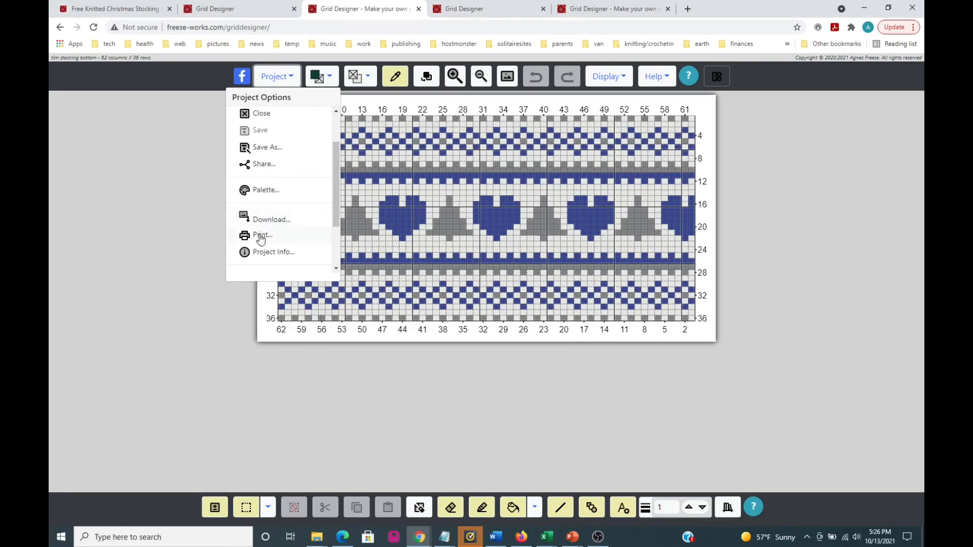
{"action": "left_click", "coordinate": [258, 237]}
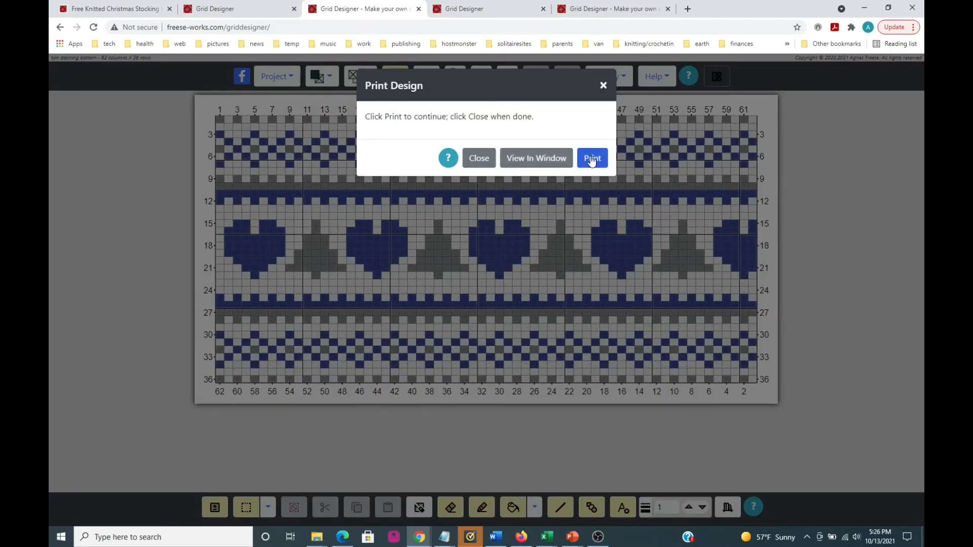
{"action": "left_click", "coordinate": [590, 159]}
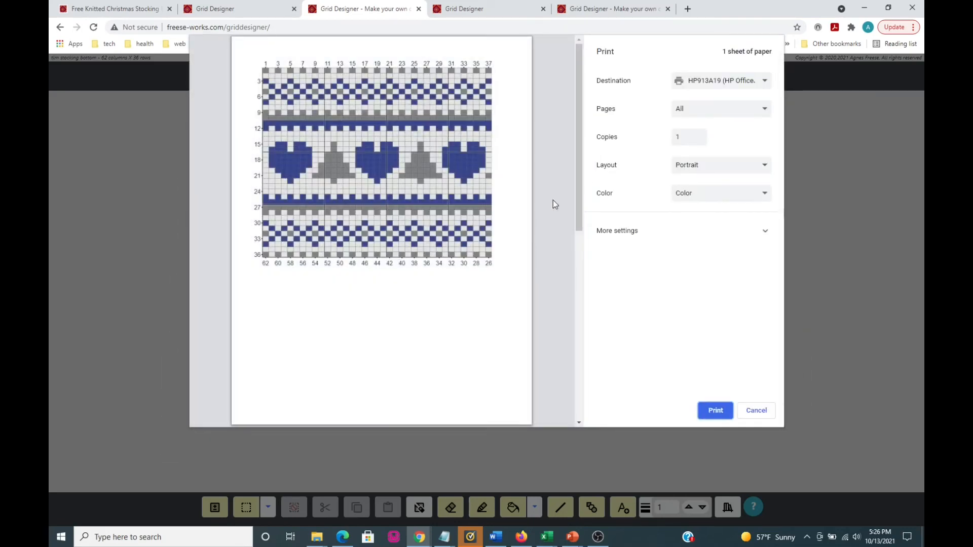
{"action": "left_click_drag", "start_coordinate": [579, 150], "coordinate": [606, 150]}
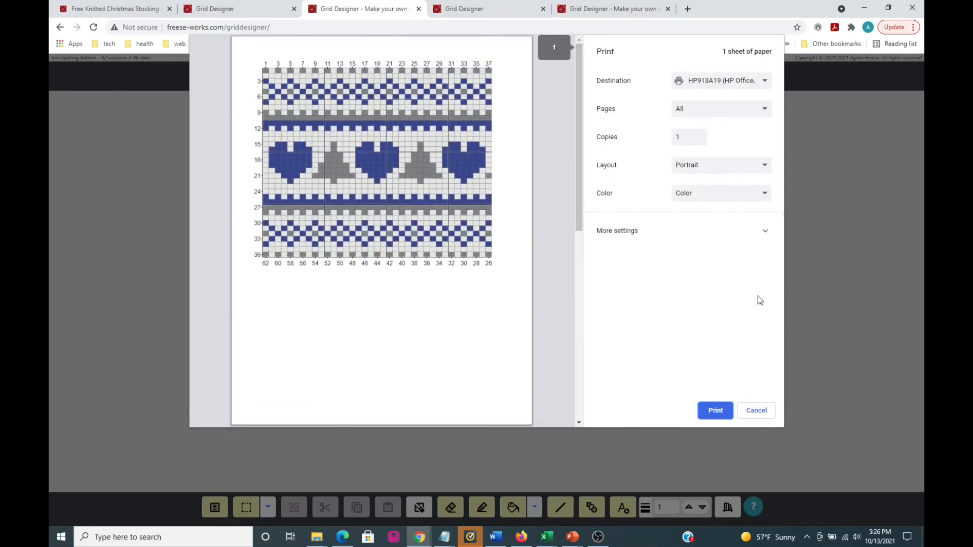
{"action": "left_click", "coordinate": [715, 410]}
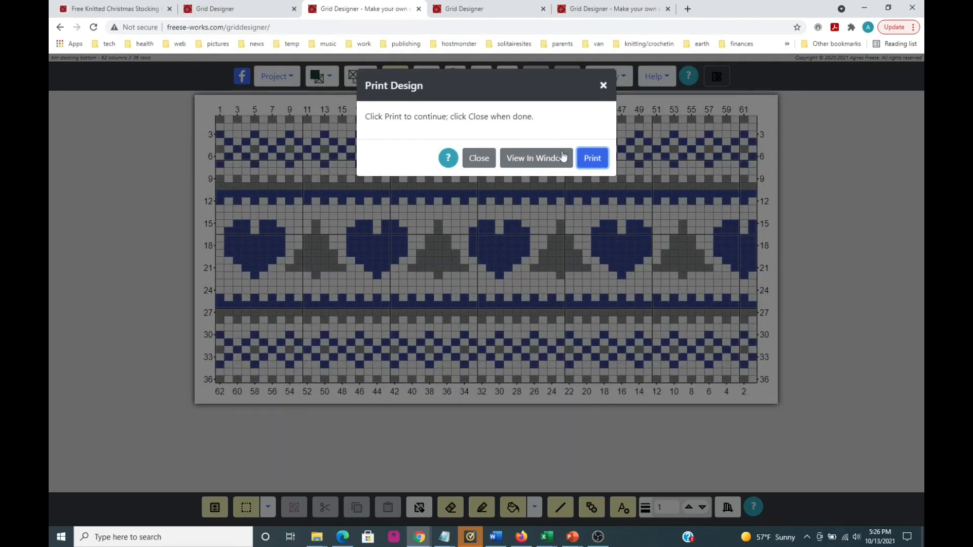
{"action": "left_click", "coordinate": [471, 158]}
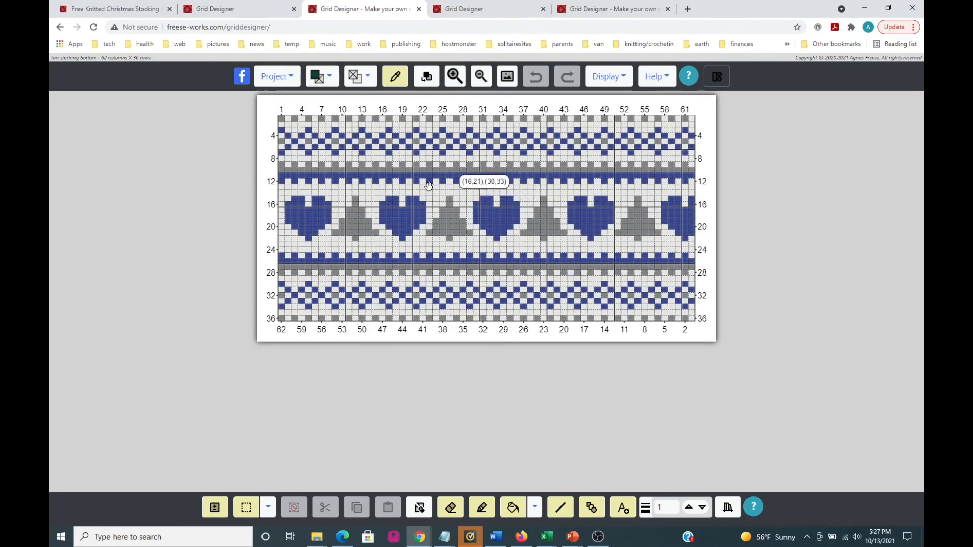
Return to the Freese-Works website, open its Grid Designer YouTube channel, and show the channel's playlists
{"action": "left_click", "coordinate": [85, 9]}
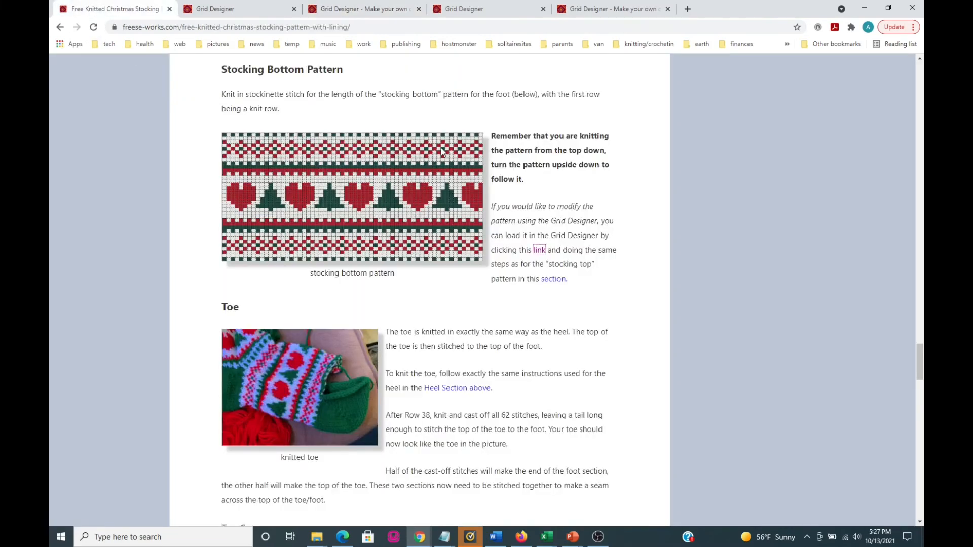
{"action": "left_click", "coordinate": [233, 11]}
{"action": "left_click", "coordinate": [110, 11]}
{"action": "left_click", "coordinate": [60, 27]}
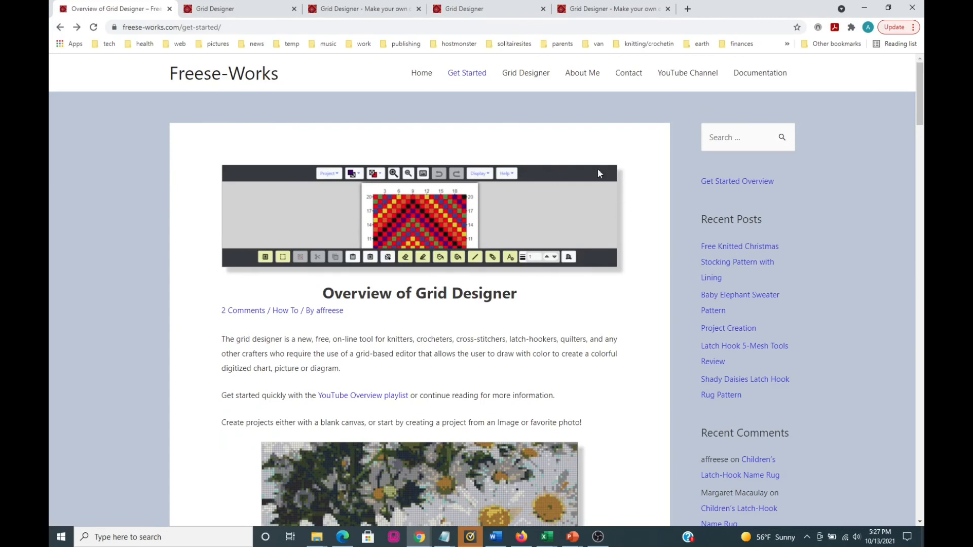
{"action": "left_click", "coordinate": [696, 76]}
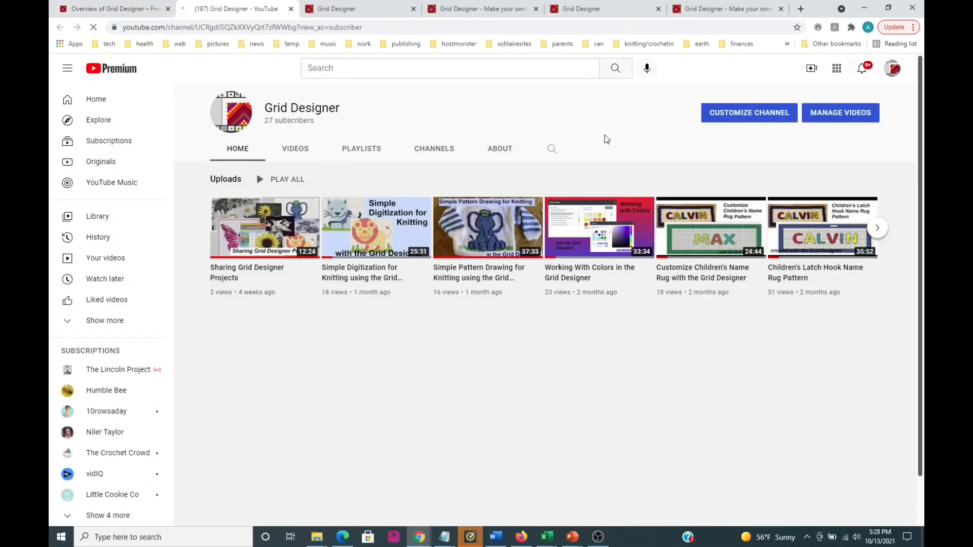
{"action": "left_click", "coordinate": [360, 151]}
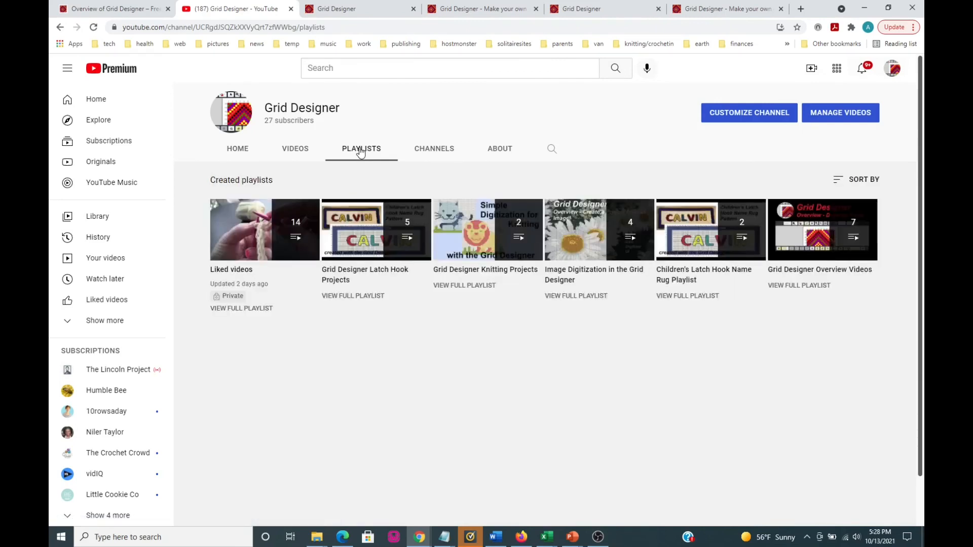